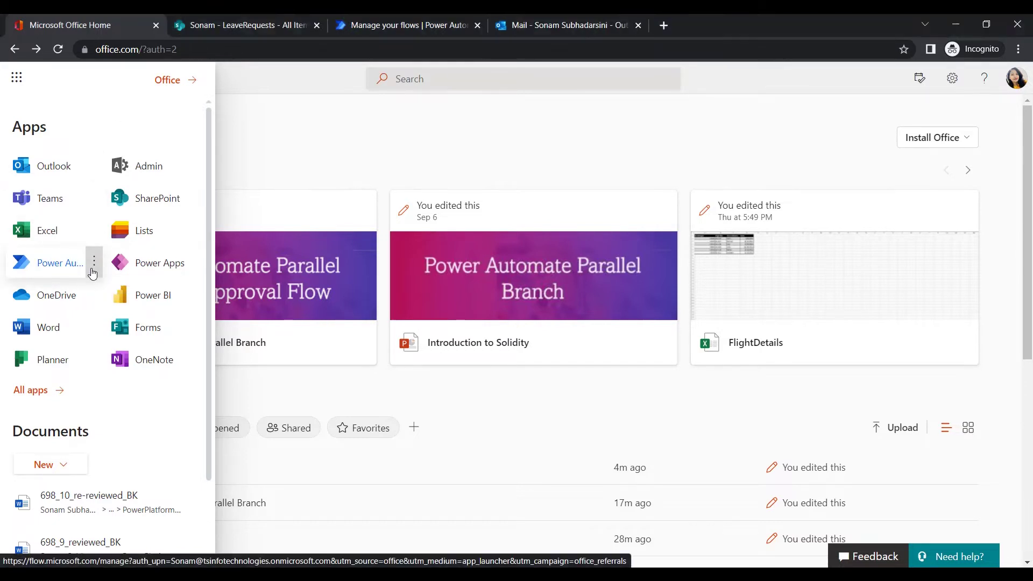
{"action": "left_click", "coordinate": [94, 261]}
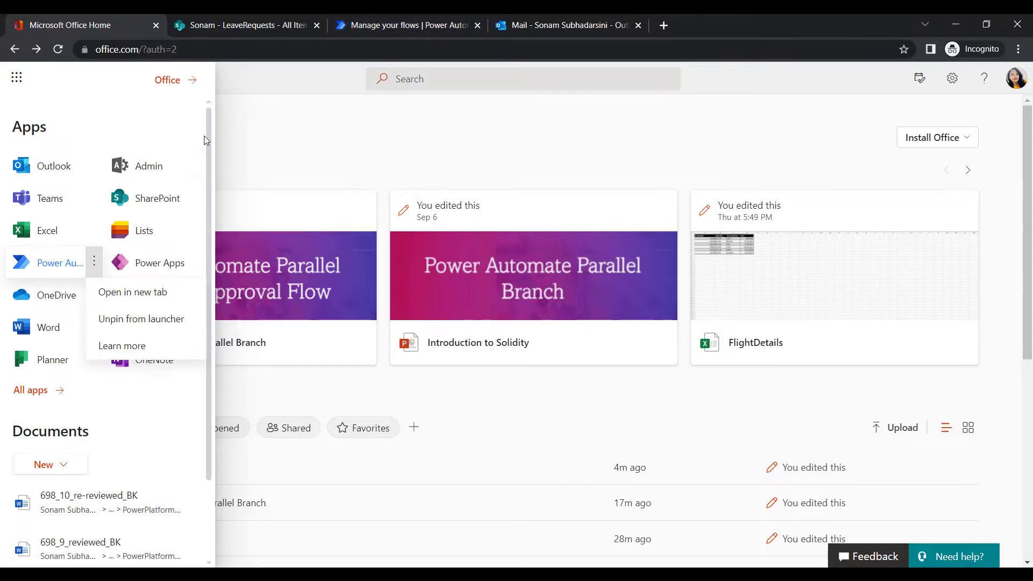
{"action": "left_click", "coordinate": [174, 106]}
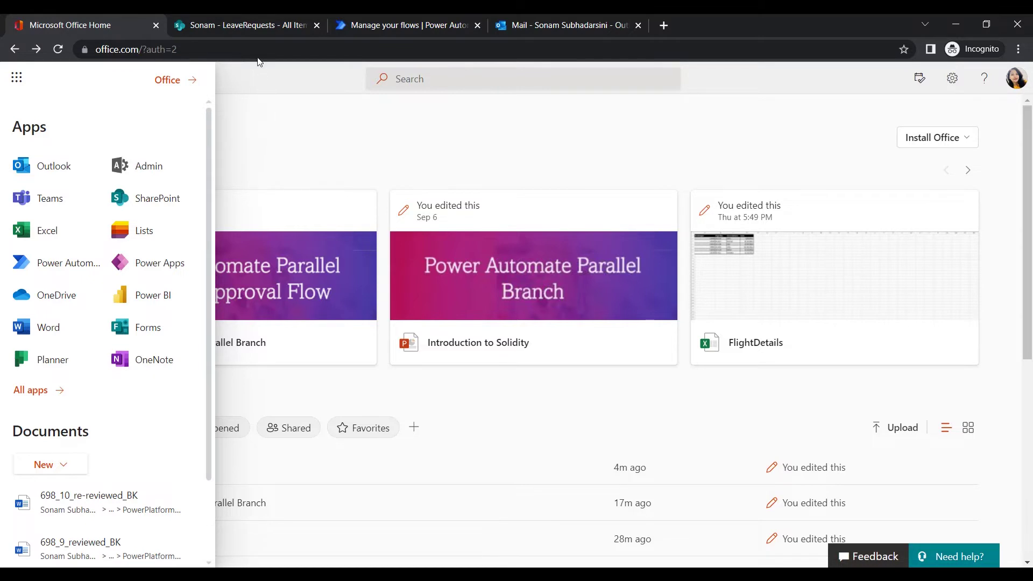
- Switch to the LeaveRequests list in SharePoint and narrow the Title column to review the list's columns
{"action": "left_click", "coordinate": [296, 16]}
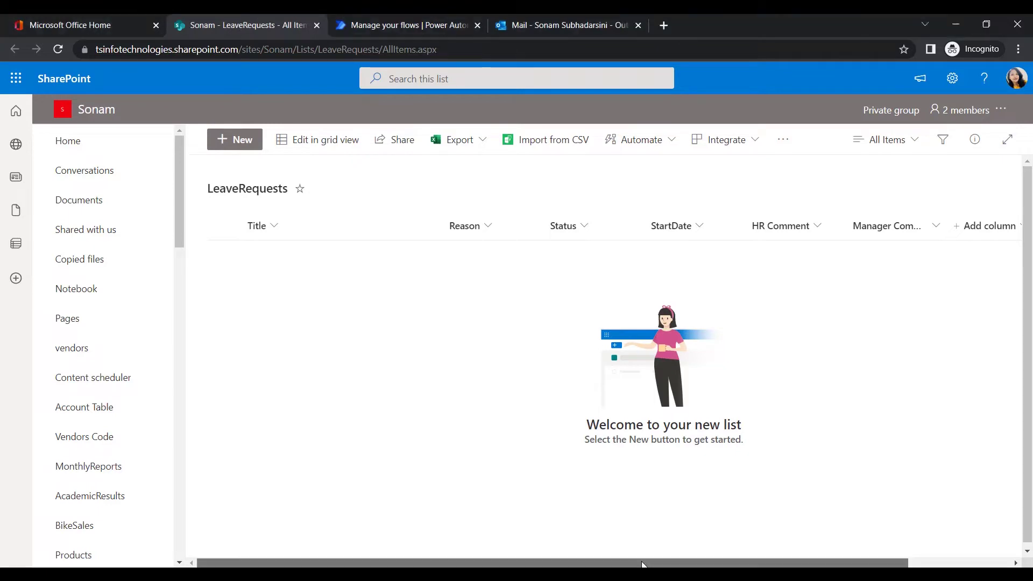
{"action": "mouse_move", "coordinate": [643, 559]}
{"action": "left_mouse_down"}
{"action": "mouse_move", "coordinate": [827, 564]}
{"action": "mouse_move", "coordinate": [653, 563]}
{"action": "left_mouse_up"}
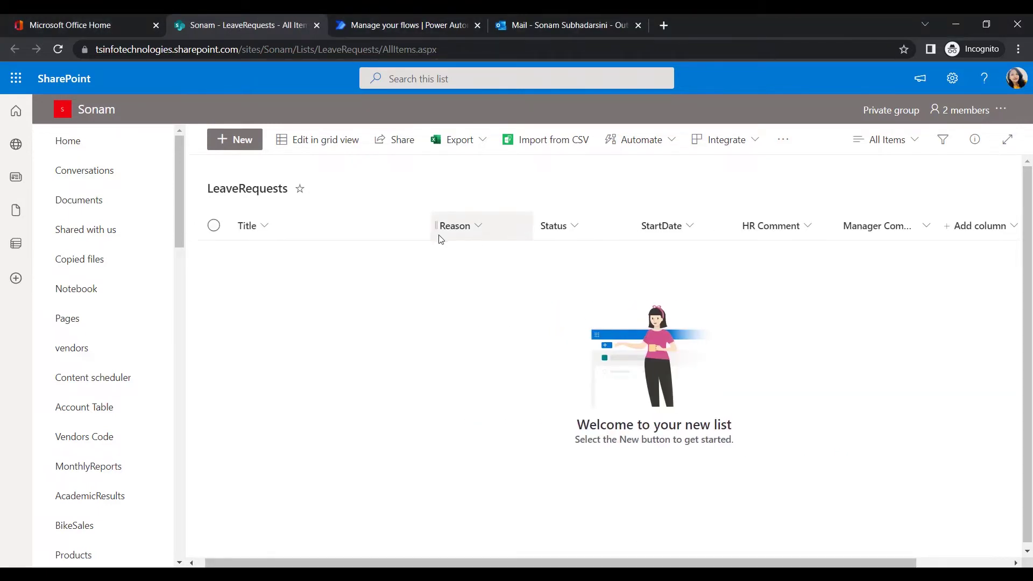
{"action": "left_click_drag", "start_coordinate": [430, 226], "coordinate": [334, 227]}
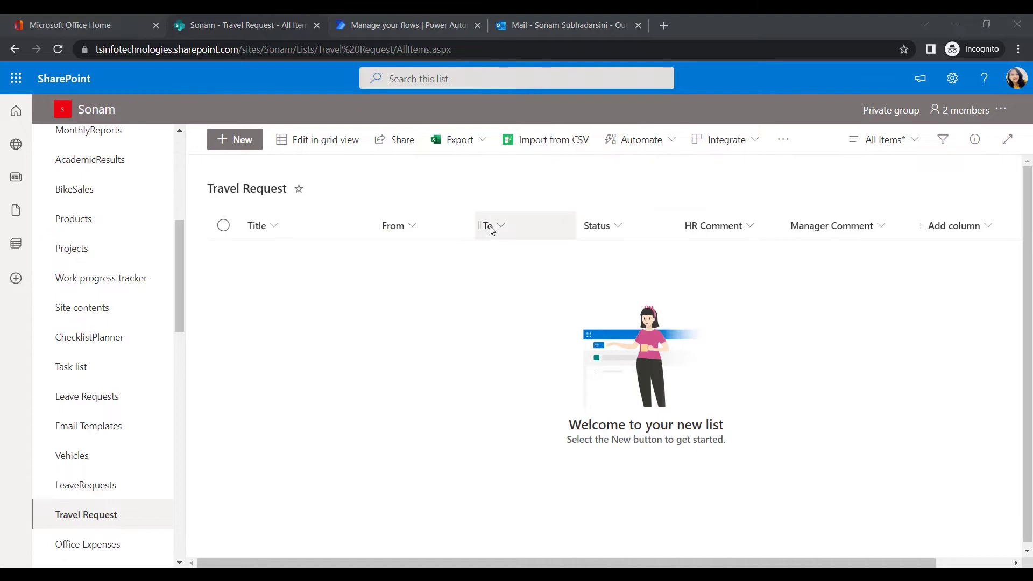
- Open the Travel Request list's Status column for editing to review its type and choices, then close it without changes
{"action": "left_click", "coordinate": [610, 235]}
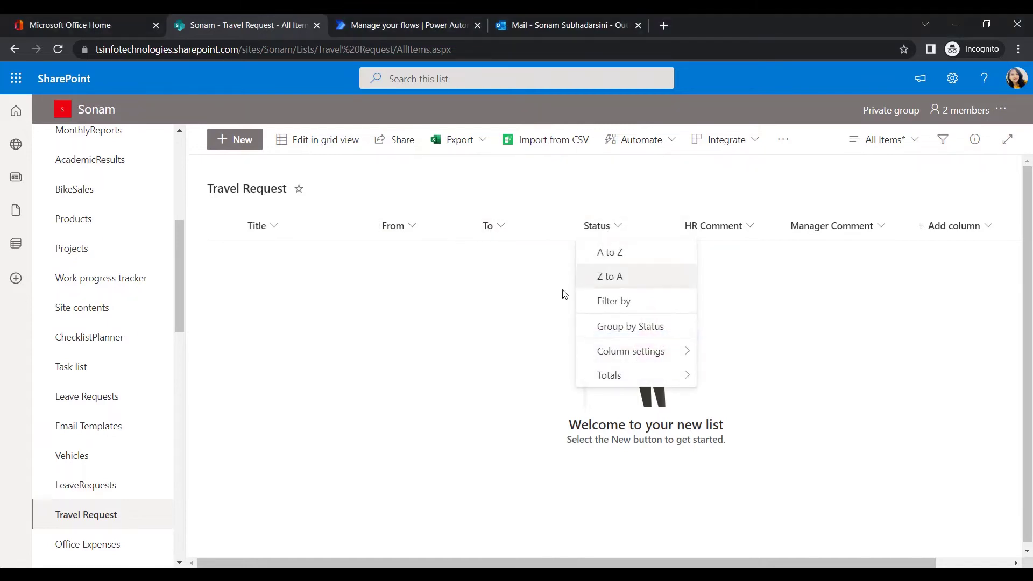
{"action": "mouse_move", "coordinate": [654, 350]}
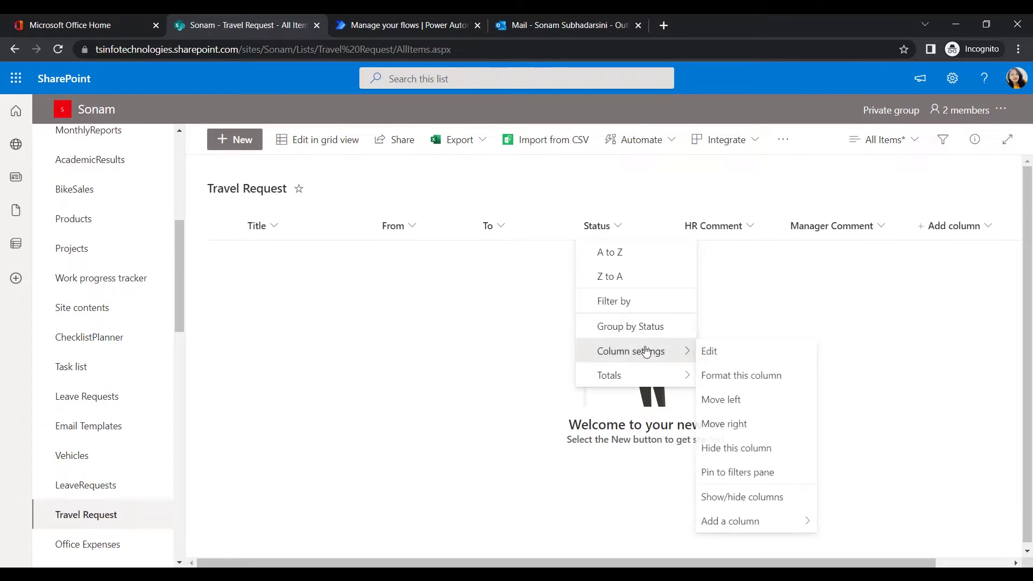
{"action": "left_click", "coordinate": [735, 347]}
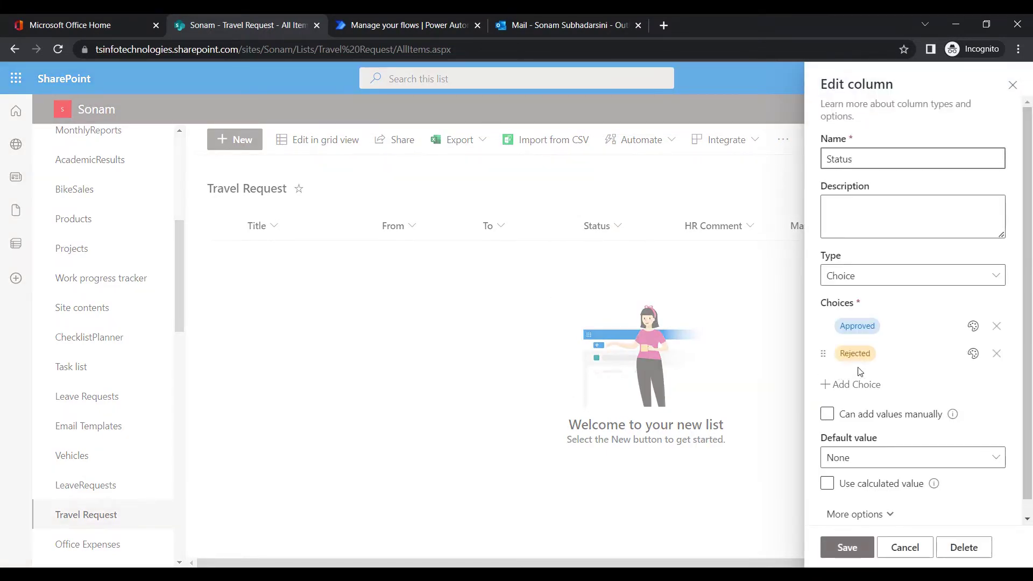
{"action": "left_click", "coordinate": [701, 235]}
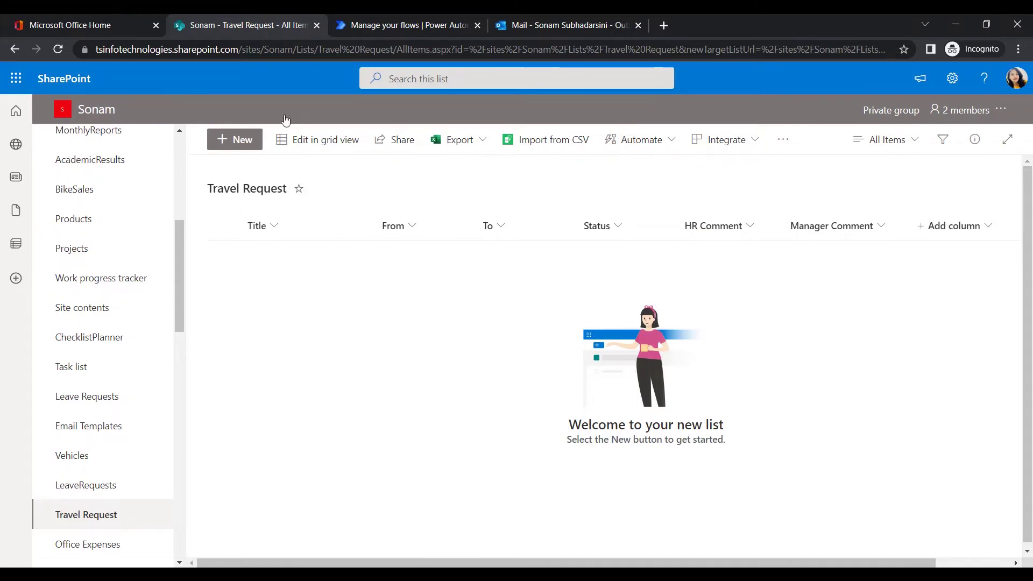
- Switch to Power Automate and create an automated cloud flow named Parallel Approval flow with the SharePoint trigger When an item is created
{"action": "left_click", "coordinate": [371, 24]}
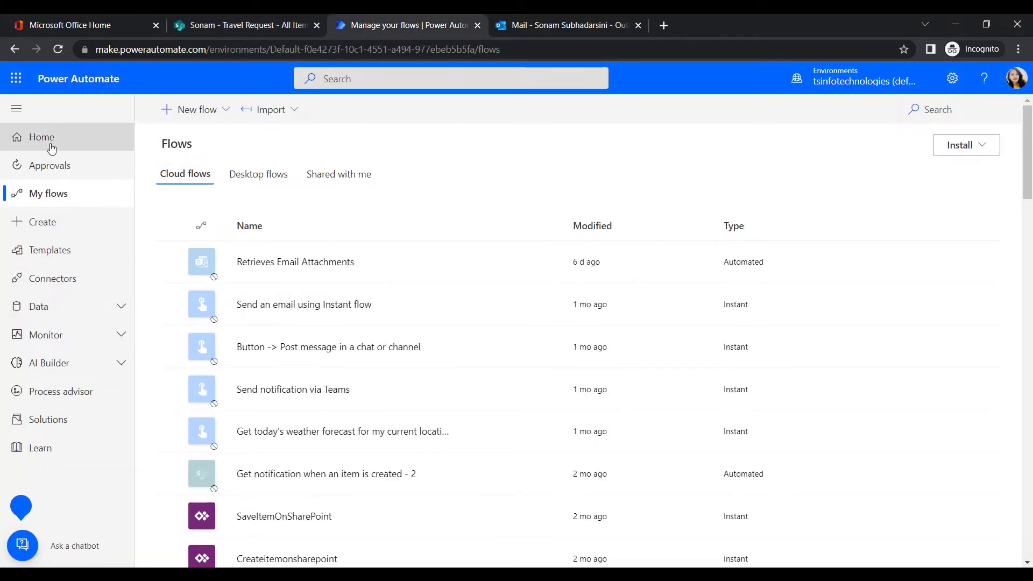
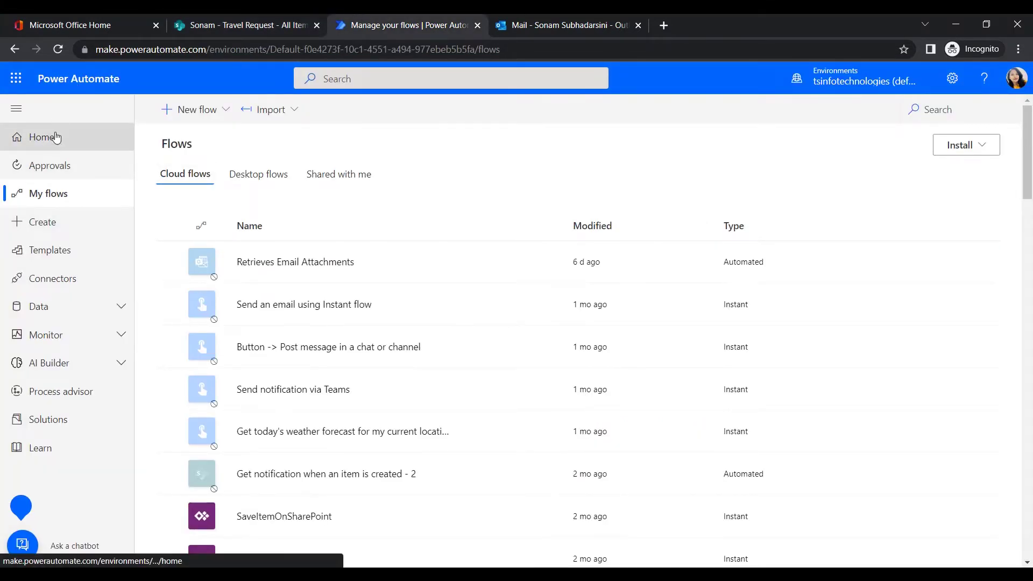
{"action": "left_click", "coordinate": [41, 230]}
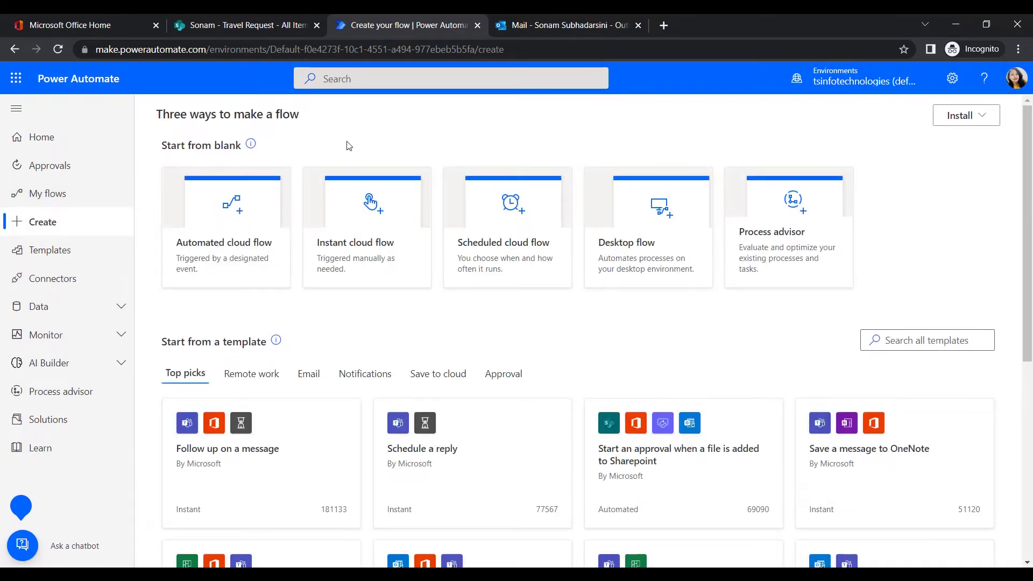
{"action": "left_click", "coordinate": [237, 234]}
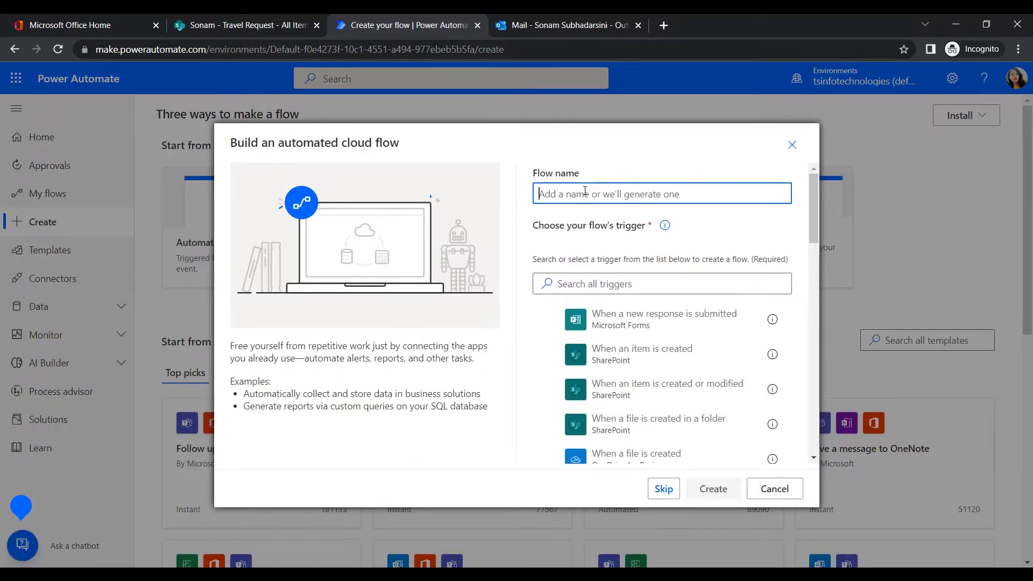
{"action": "type", "text": "Parallel"}
{"action": "type", "text": "Approval flow"}
{"action": "scroll", "coordinate": [676, 280], "scroll_direction": "down", "scroll_amount": 1}
{"action": "scroll", "coordinate": [672, 244], "scroll_direction": "up", "scroll_amount": 1}
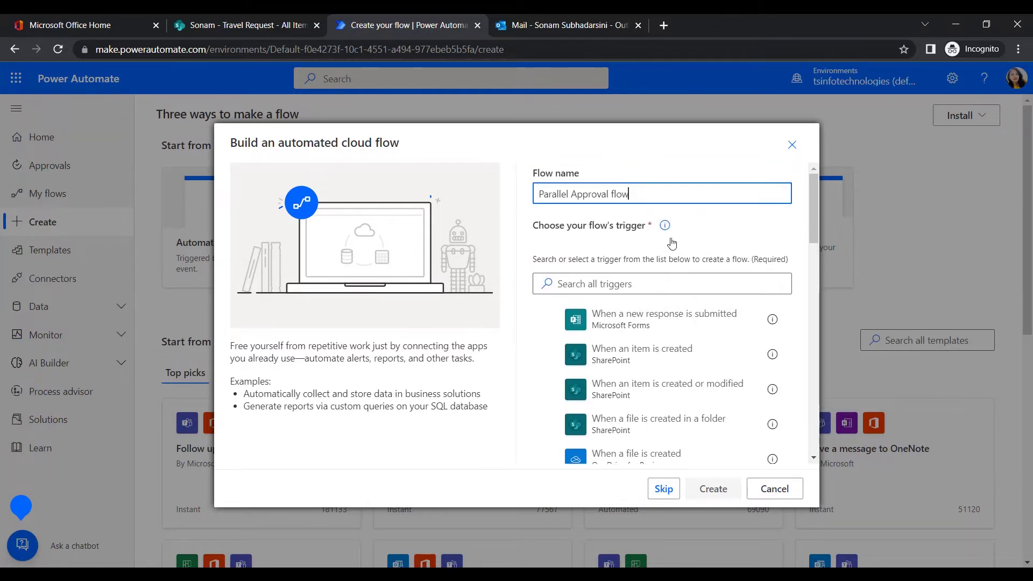
{"action": "left_click", "coordinate": [652, 359]}
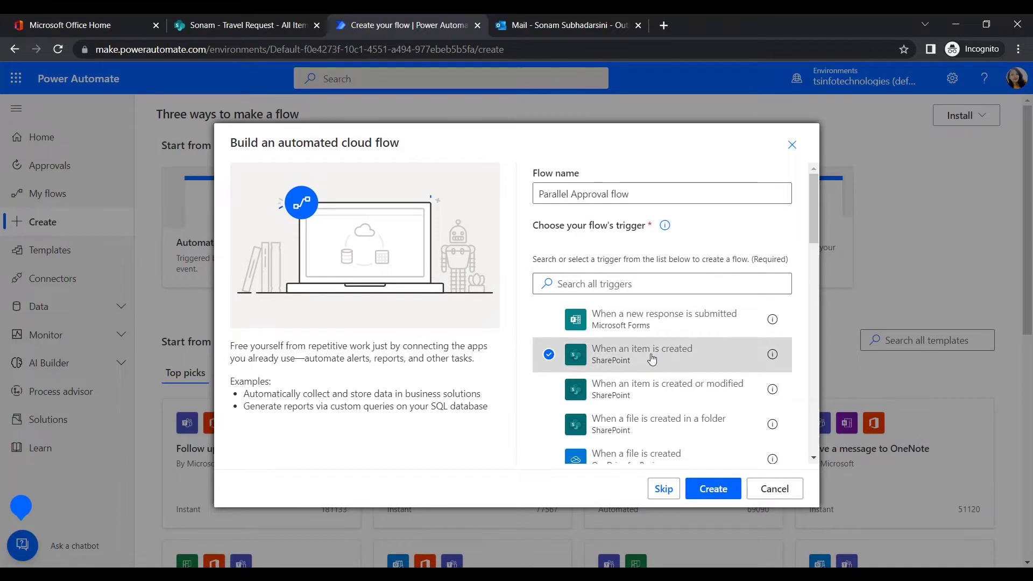
{"action": "left_click", "coordinate": [713, 496]}
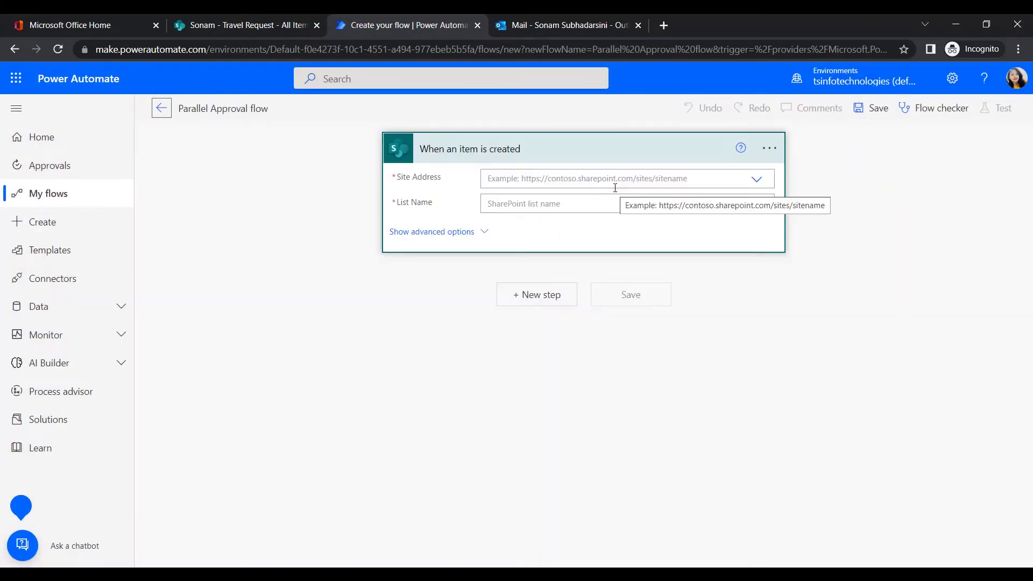
- Set the trigger's site address to the SharePoint site that holds the travel list and choose Travel Request as the list name
{"action": "left_click", "coordinate": [619, 177]}
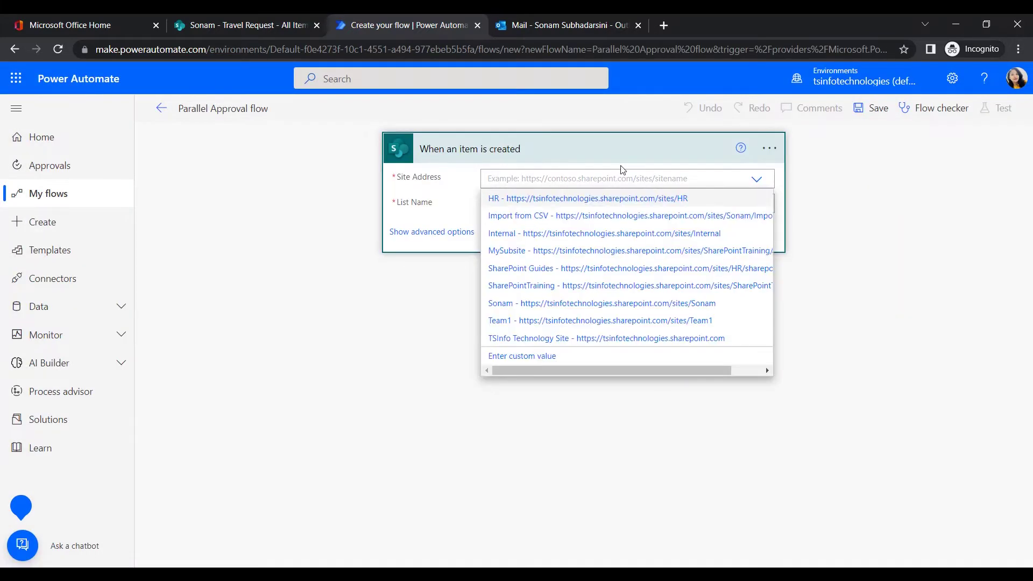
{"action": "left_click", "coordinate": [501, 303]}
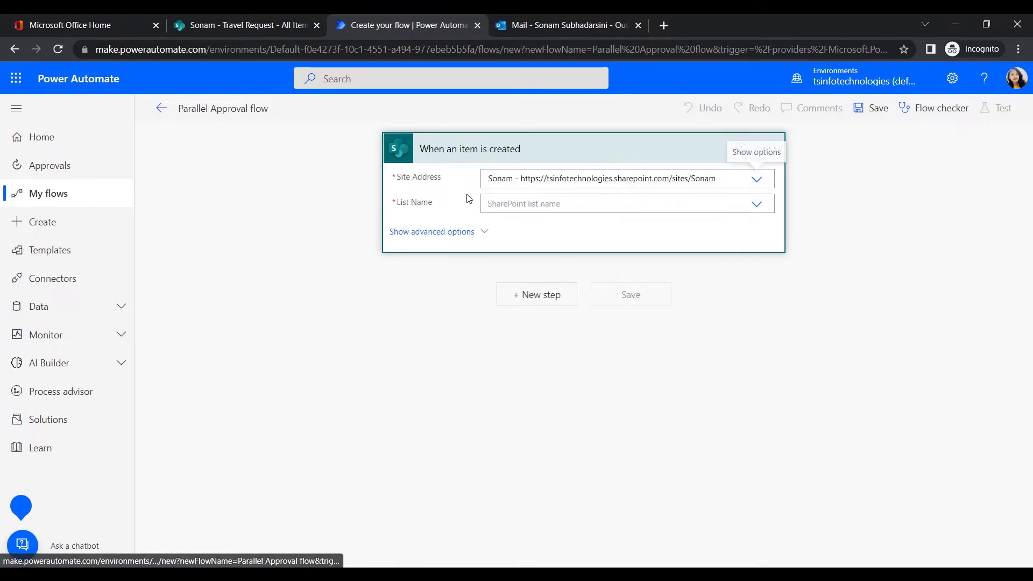
{"action": "left_click", "coordinate": [538, 206]}
{"action": "scroll", "coordinate": [549, 247], "scroll_direction": "down", "scroll_amount": 1}
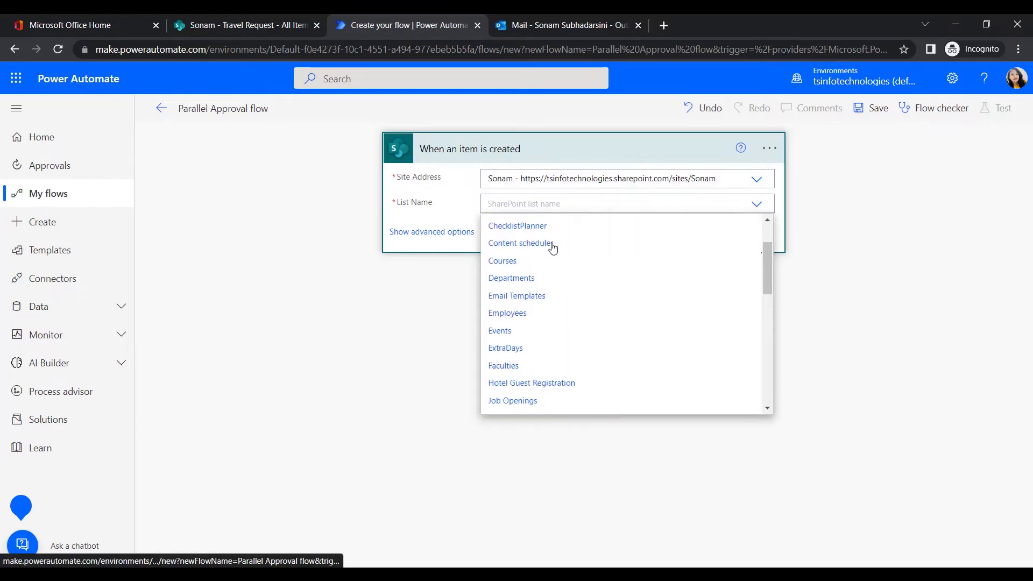
{"action": "scroll", "coordinate": [553, 316], "scroll_direction": "down", "scroll_amount": 3}
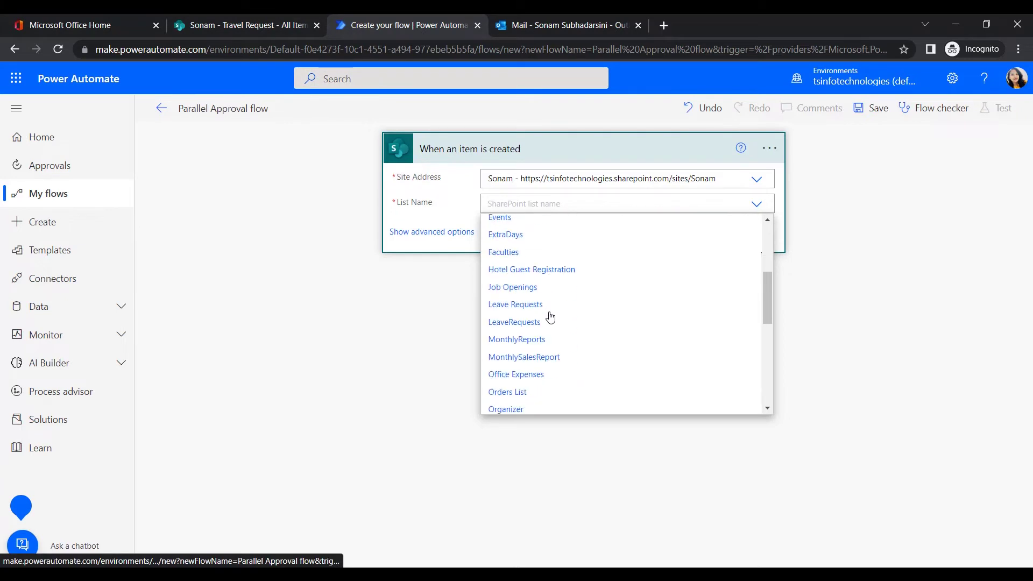
{"action": "scroll", "coordinate": [546, 369], "scroll_direction": "down", "scroll_amount": 1}
{"action": "left_click", "coordinate": [546, 394]}
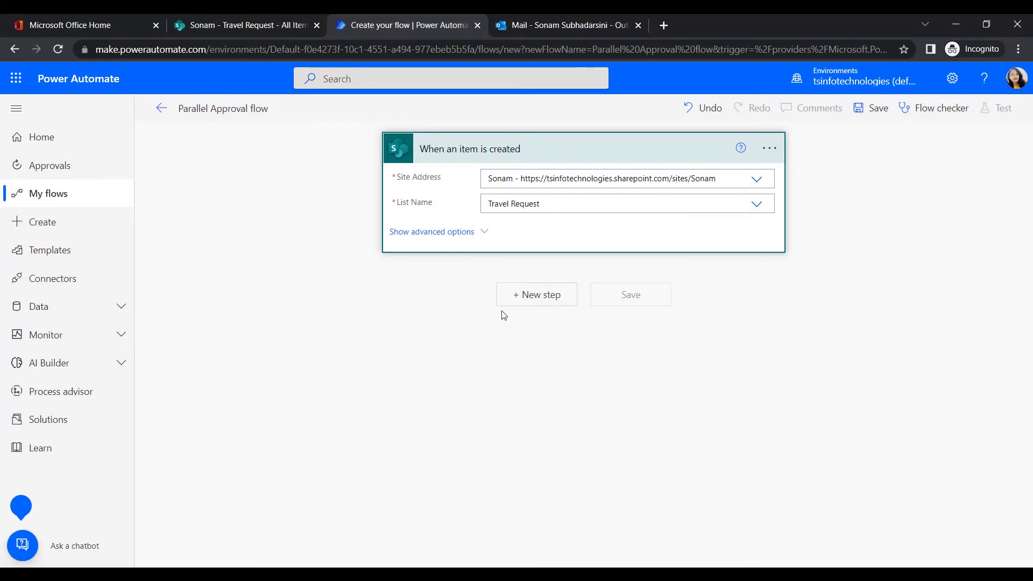
- Add a Start and wait for an approval action after the trigger with approval type Approve/Reject - Everyone must approve
{"action": "left_click", "coordinate": [536, 293]}
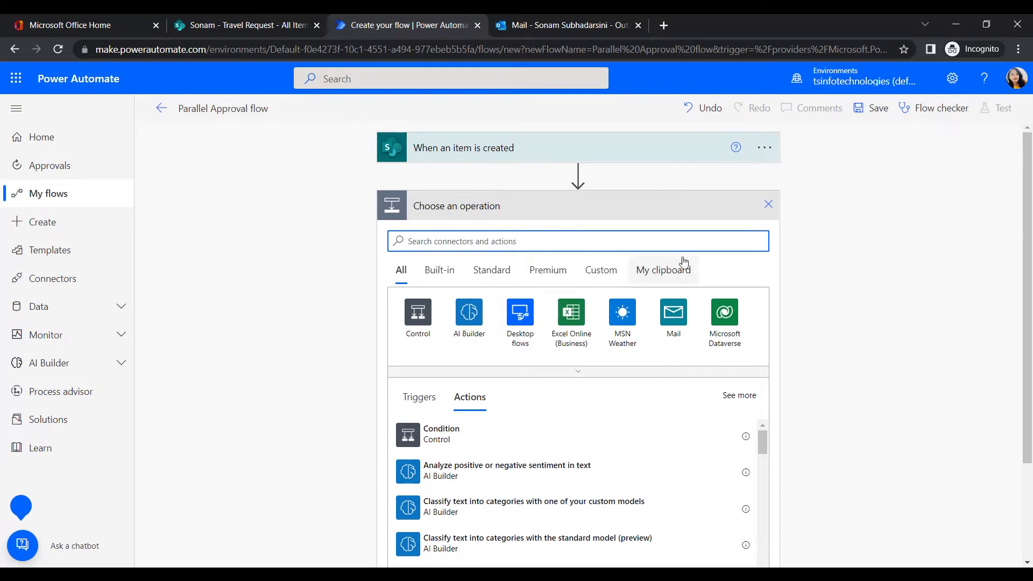
{"action": "type", "text": "Crart and"}
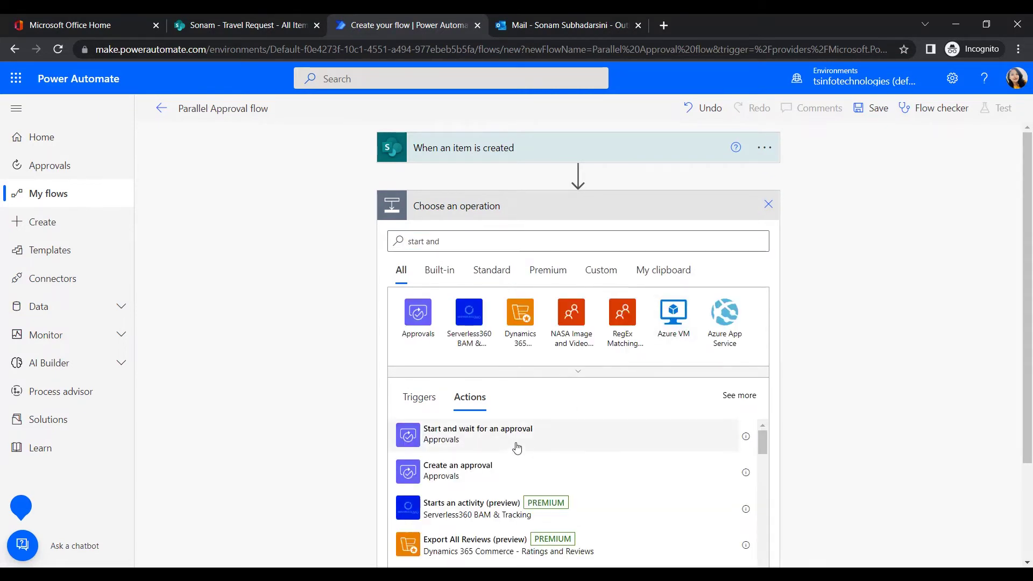
{"action": "left_click", "coordinate": [511, 444]}
{"action": "left_click", "coordinate": [533, 236]}
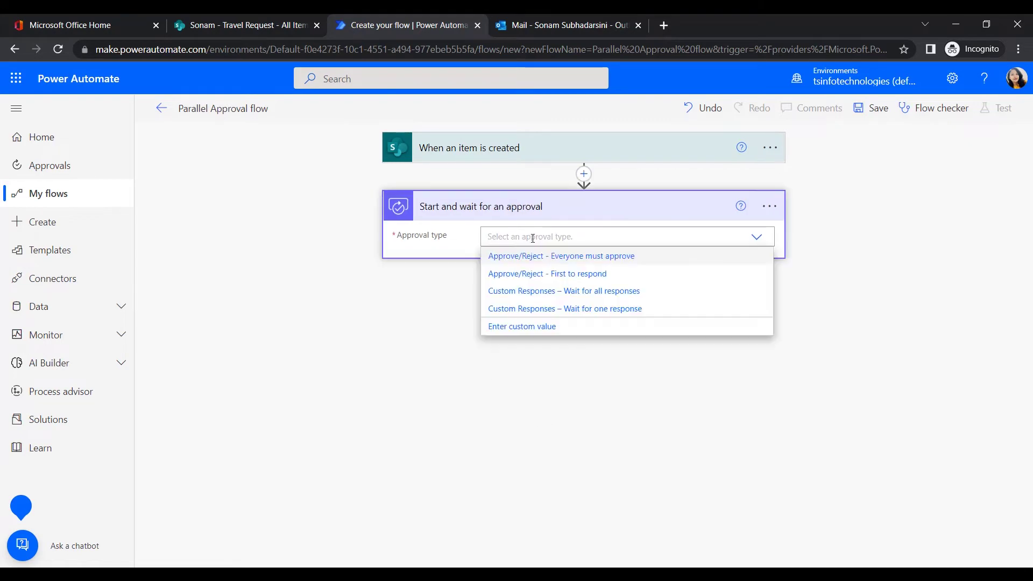
{"action": "left_click", "coordinate": [560, 260]}
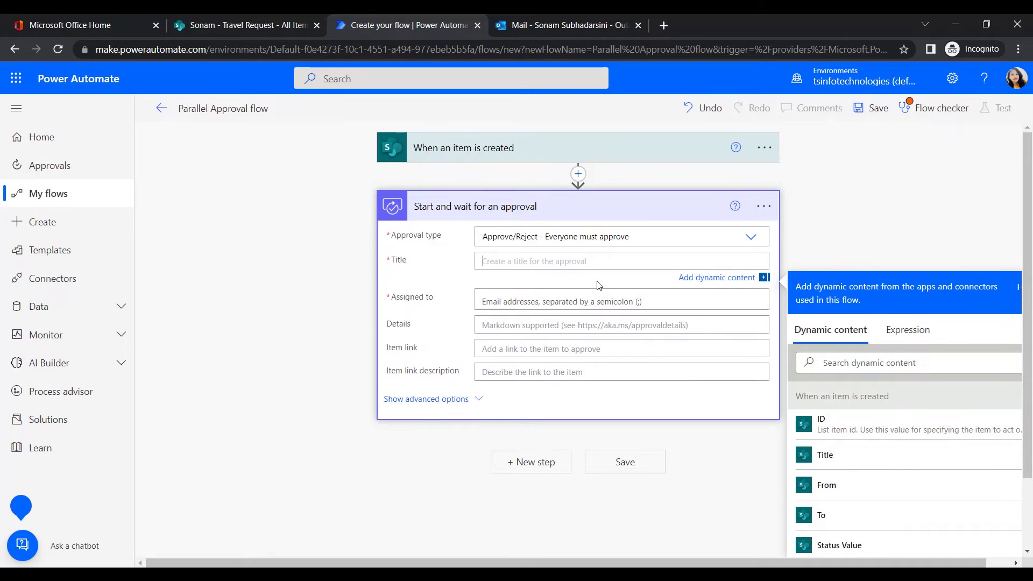
- Title the approval "Leave Approval Request" and assign it to User1
{"action": "type", "text": "Leave Approval Request"}
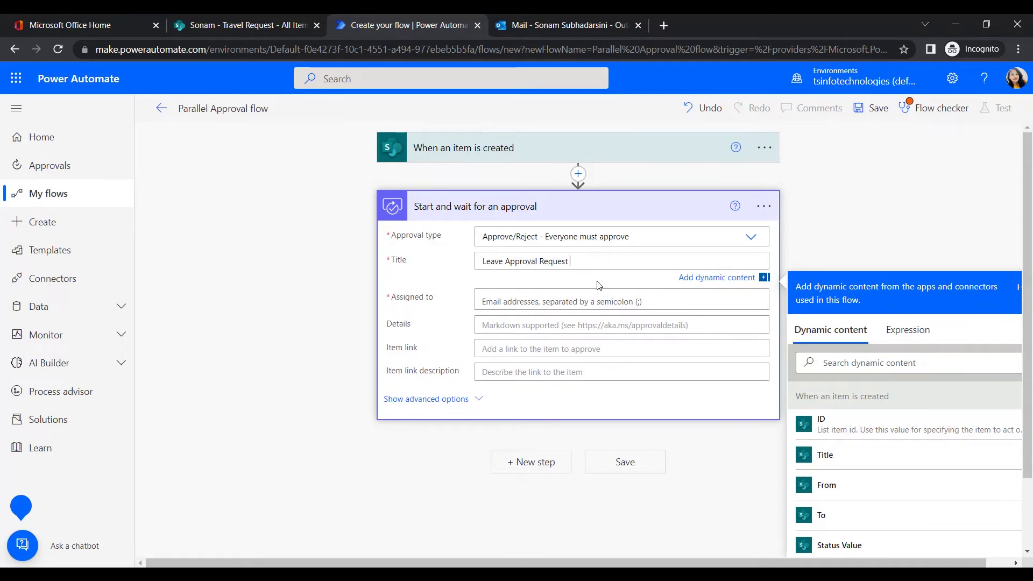
{"action": "left_click", "coordinate": [518, 300]}
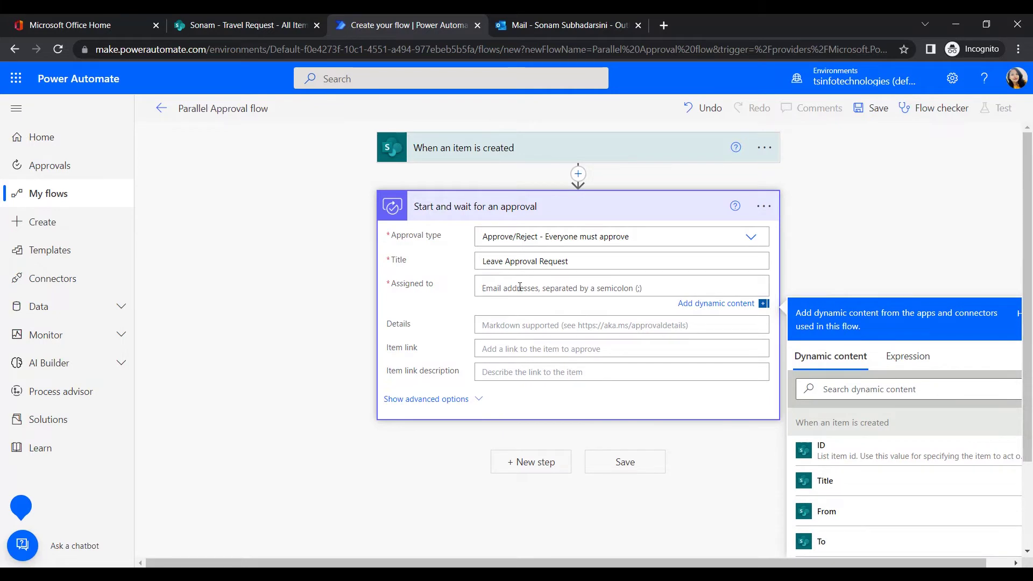
{"action": "type", "text": "User1"}
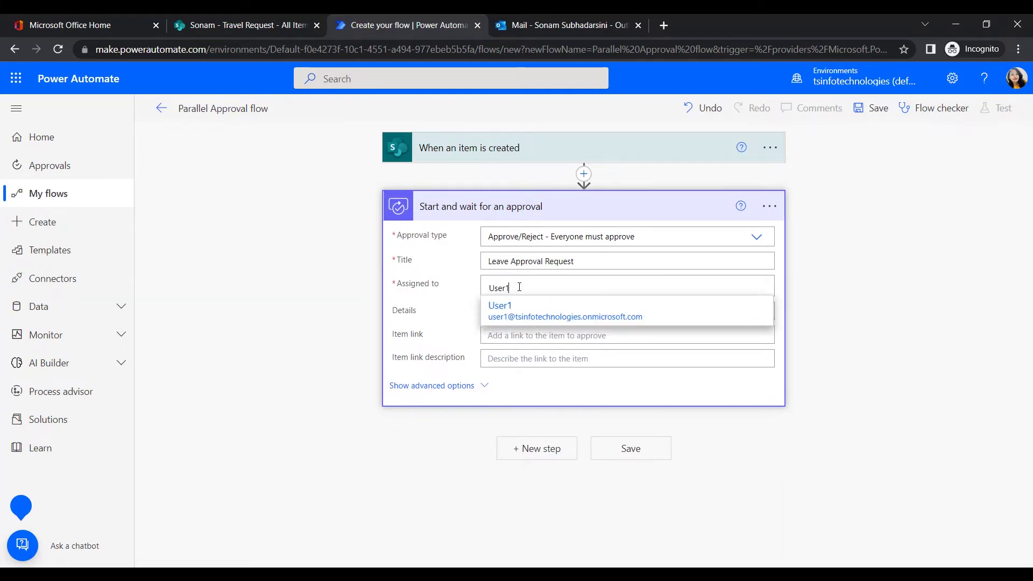
{"action": "left_click", "coordinate": [522, 305]}
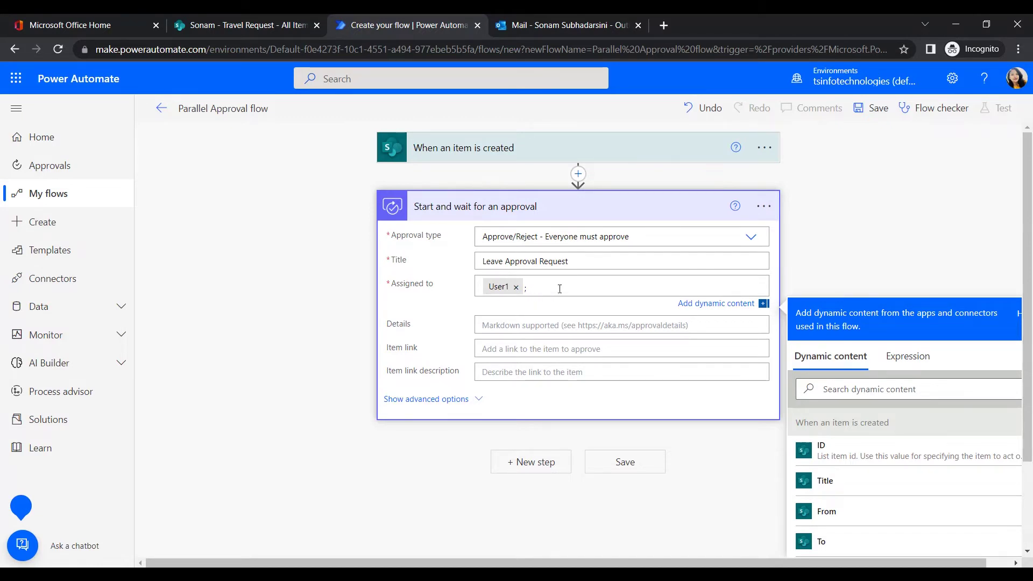
- Enter "Hi HR, I want to take a Travel request leave from" as the approval details and retitle the approval "Travel Request Approval"
{"action": "left_click", "coordinate": [554, 320]}
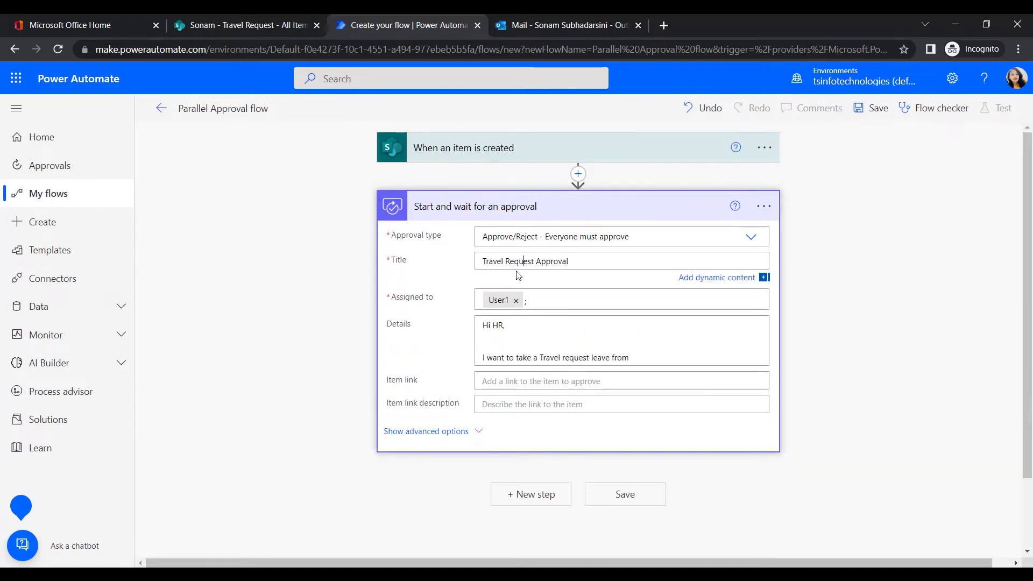
{"action": "left_click", "coordinate": [541, 261]}
{"action": "triple_click", "coordinate": [542, 261]}
{"action": "left_click", "coordinate": [542, 258]}
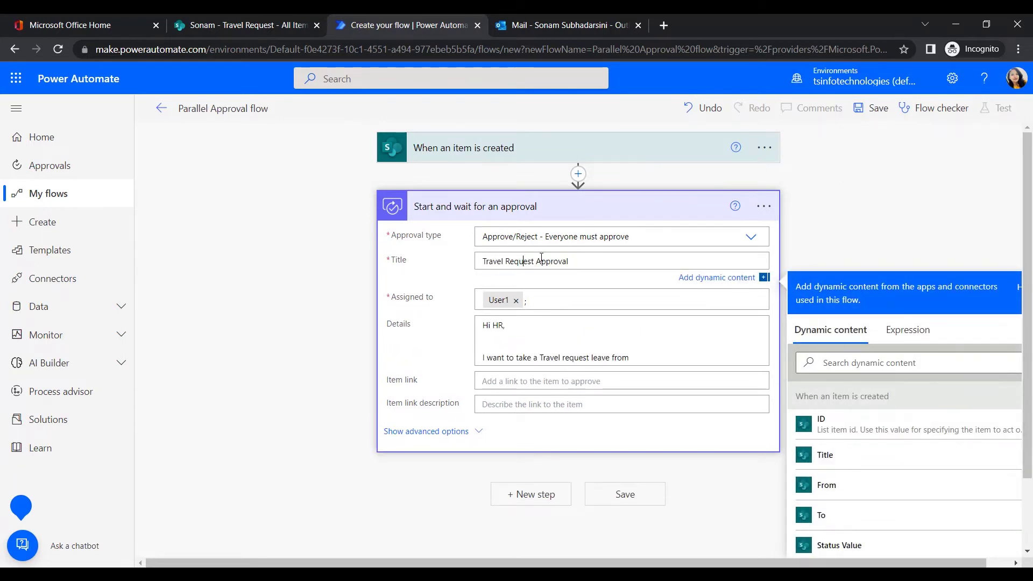
- Insert the From dynamic content of the created item at the end of the approval details text
{"action": "scroll", "coordinate": [561, 318], "scroll_direction": "down", "scroll_amount": 2}
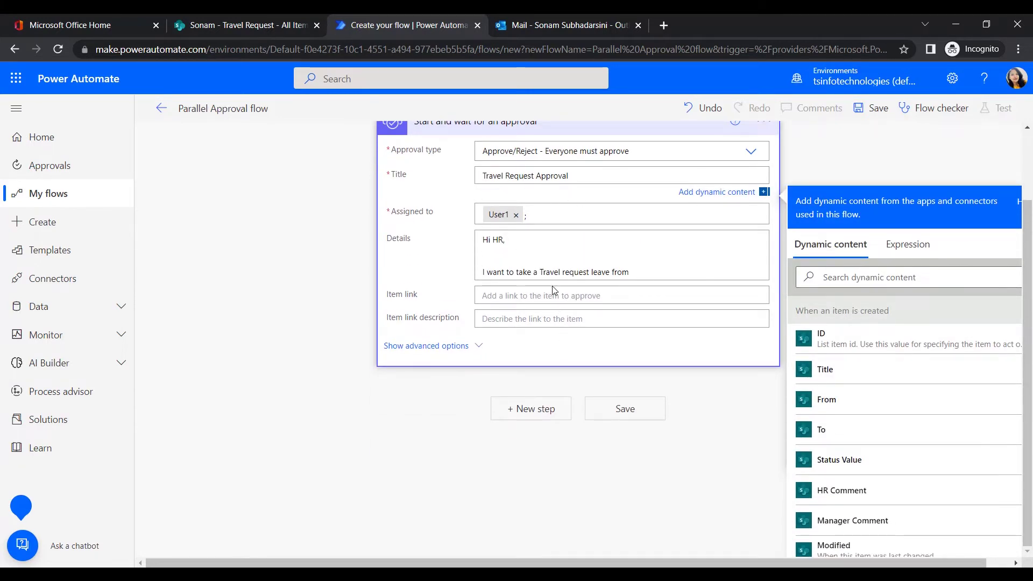
{"action": "left_click", "coordinate": [635, 272]}
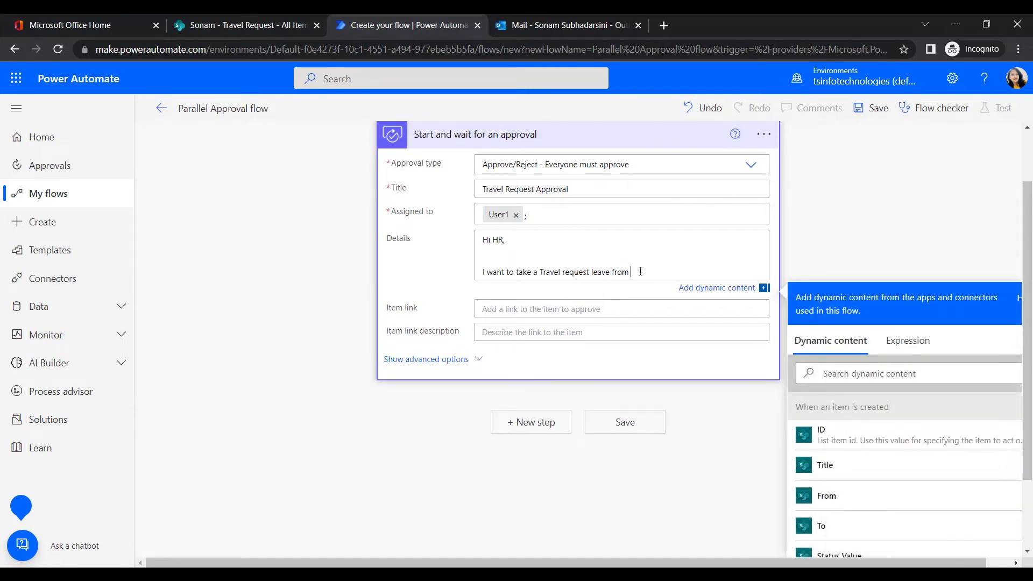
{"action": "left_click", "coordinate": [853, 373]}
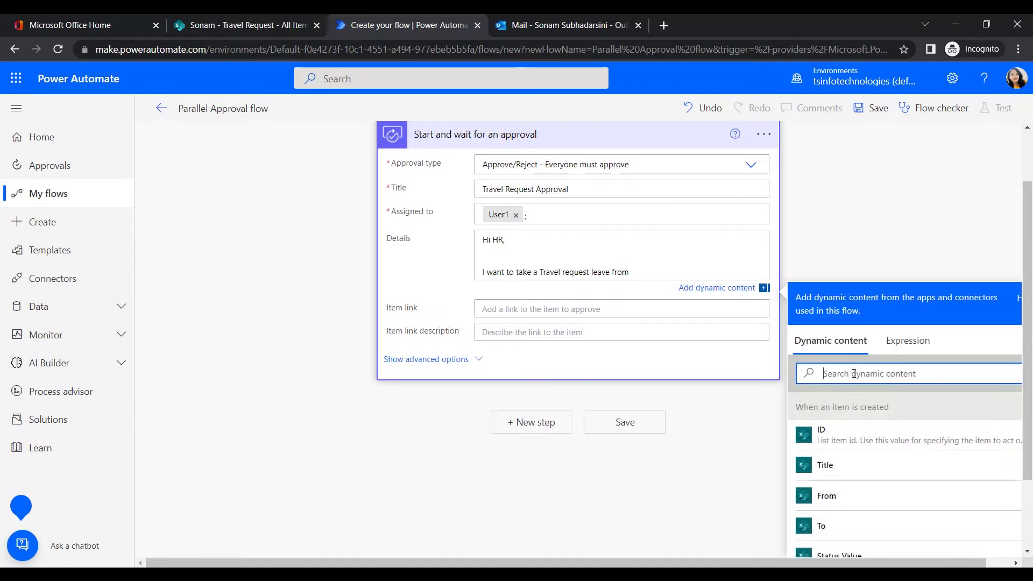
{"action": "left_click", "coordinate": [864, 495]}
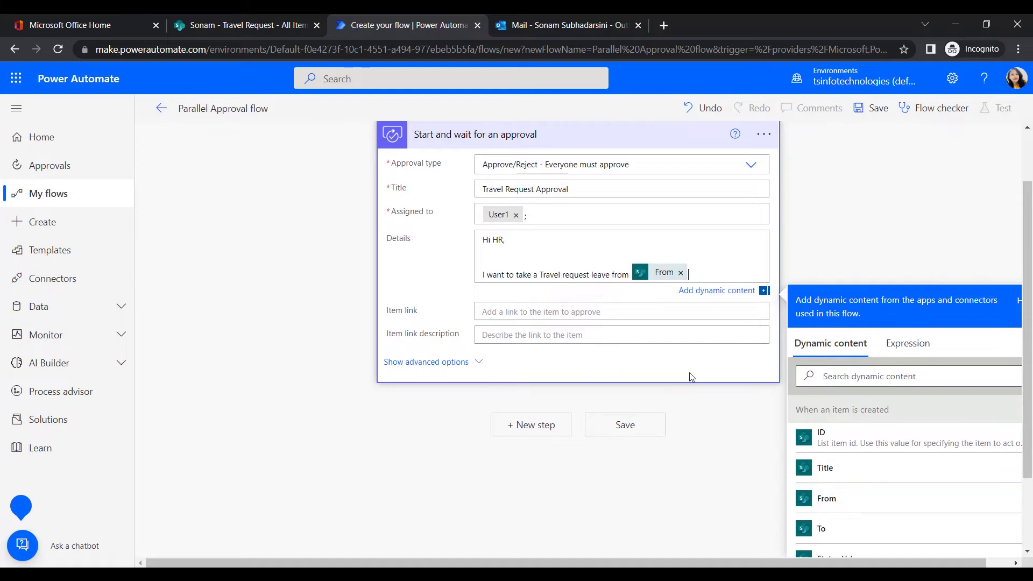
- Complete the approval details sentence with "to", the To dynamic content of the created item and a period
{"action": "type", "text": "to"}
{"action": "left_click", "coordinate": [822, 529]}
{"action": "type", "text": "."}
- Append a hyphen and the created item's Title dynamic content to the approval title "Travel Request Approval"
{"action": "left_click", "coordinate": [580, 189]}
{"action": "type", "text": "-"}
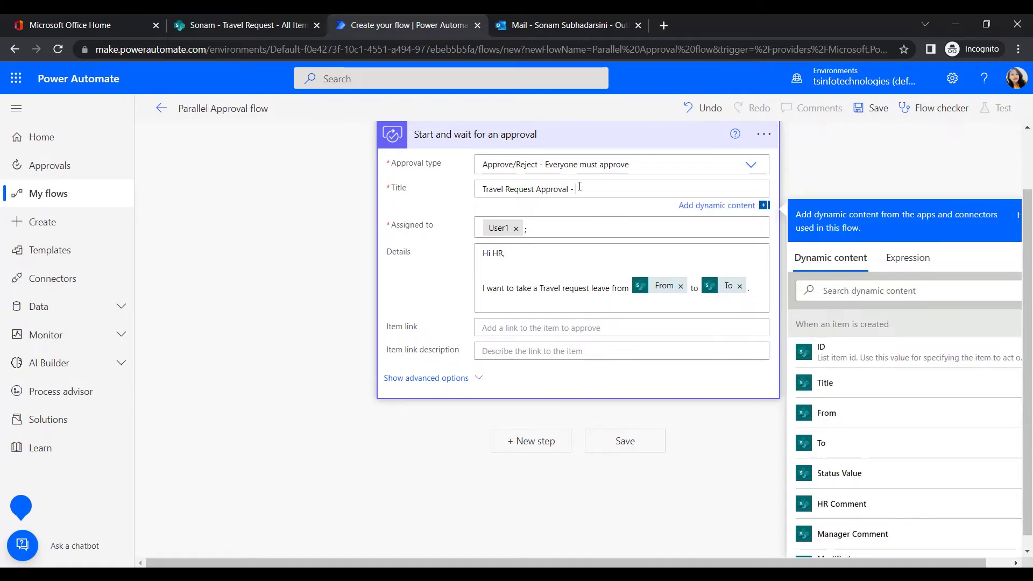
{"action": "left_click", "coordinate": [824, 382]}
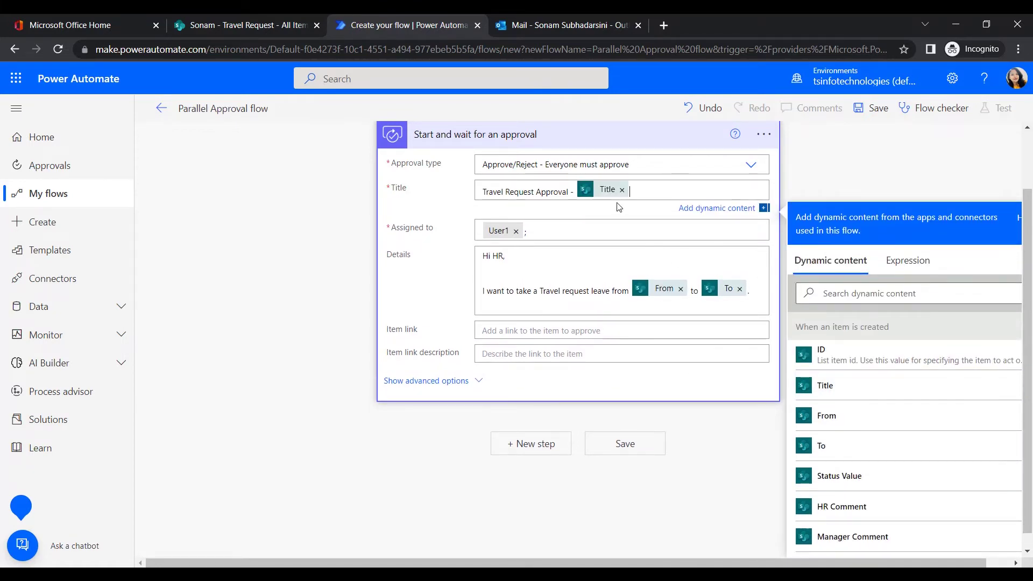
- Close the approval details with "Thanks and Regards" followed by the Created By DisplayName dynamic content
{"action": "left_click", "coordinate": [554, 308]}
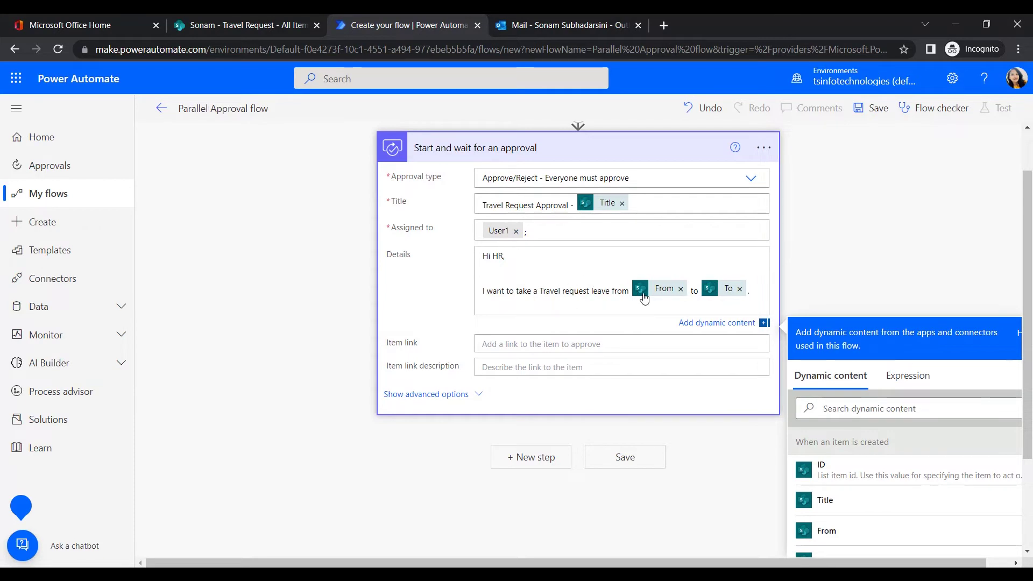
{"action": "key", "text": "Return"}
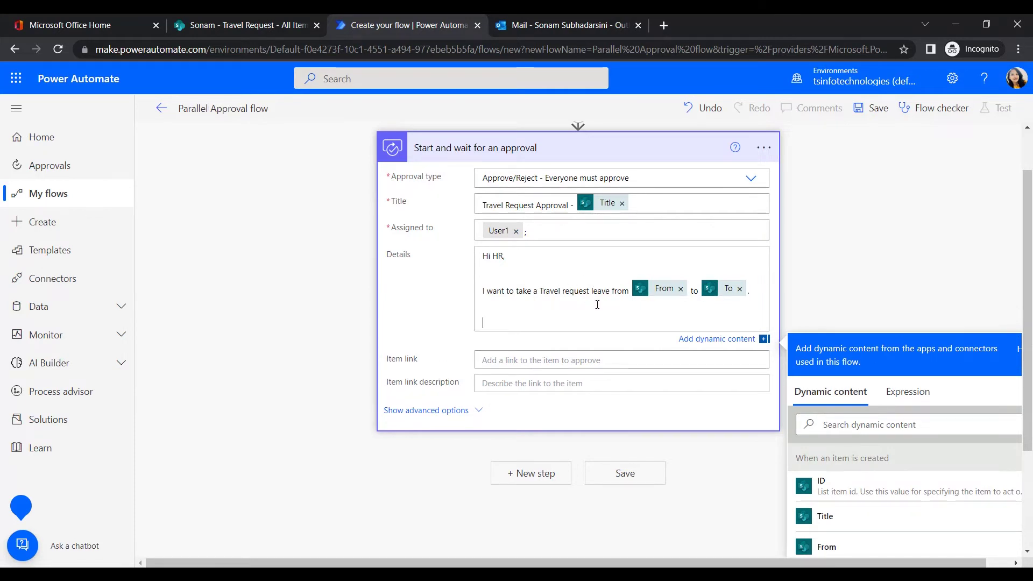
{"action": "type", "text": "Thanks and Regards"}
{"action": "scroll", "coordinate": [598, 304], "scroll_direction": "down", "scroll_amount": 3}
{"action": "left_click", "coordinate": [888, 278]}
{"action": "type", "text": "Creat"}
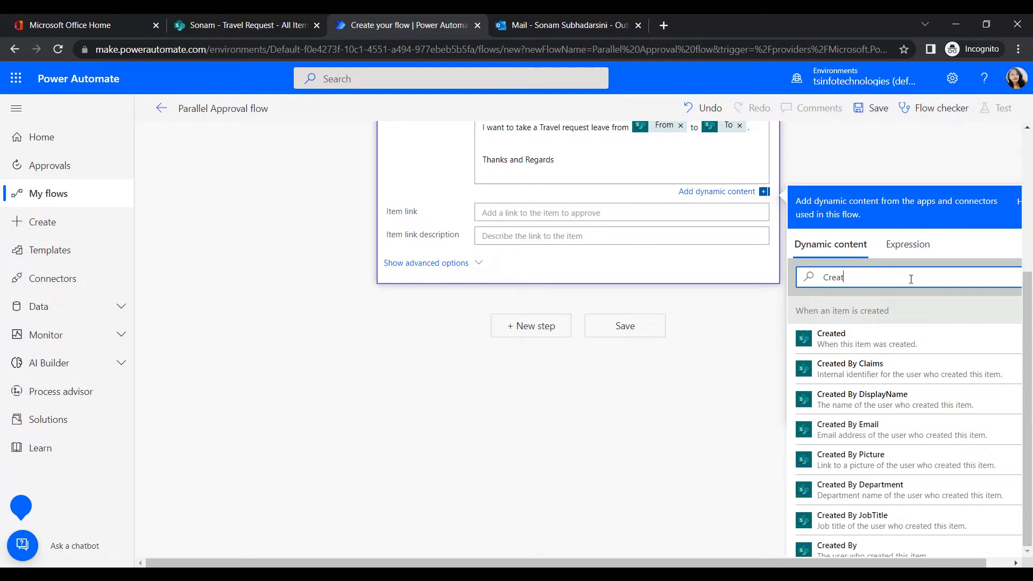
{"action": "left_click", "coordinate": [887, 399]}
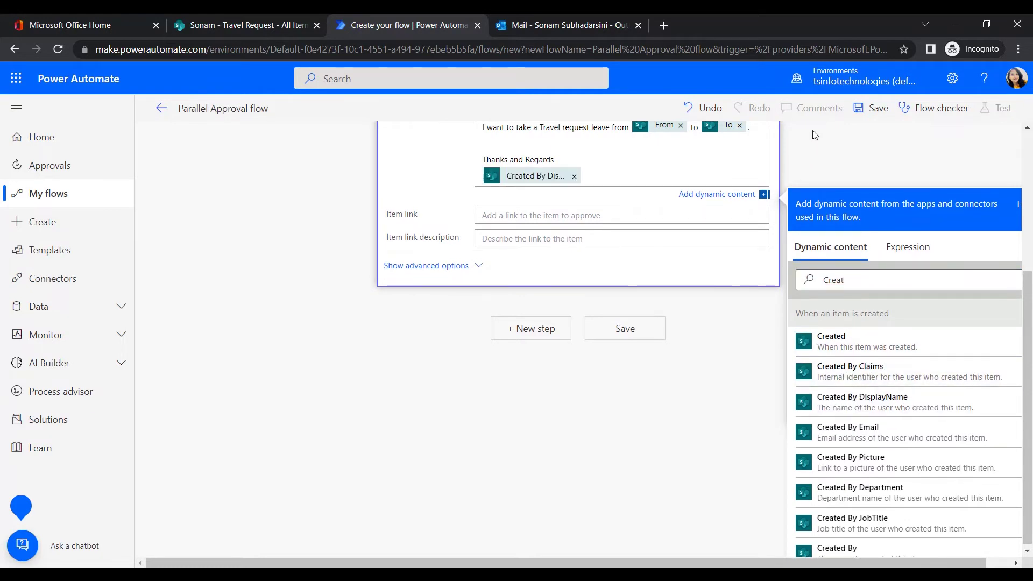
{"action": "left_click", "coordinate": [642, 255]}
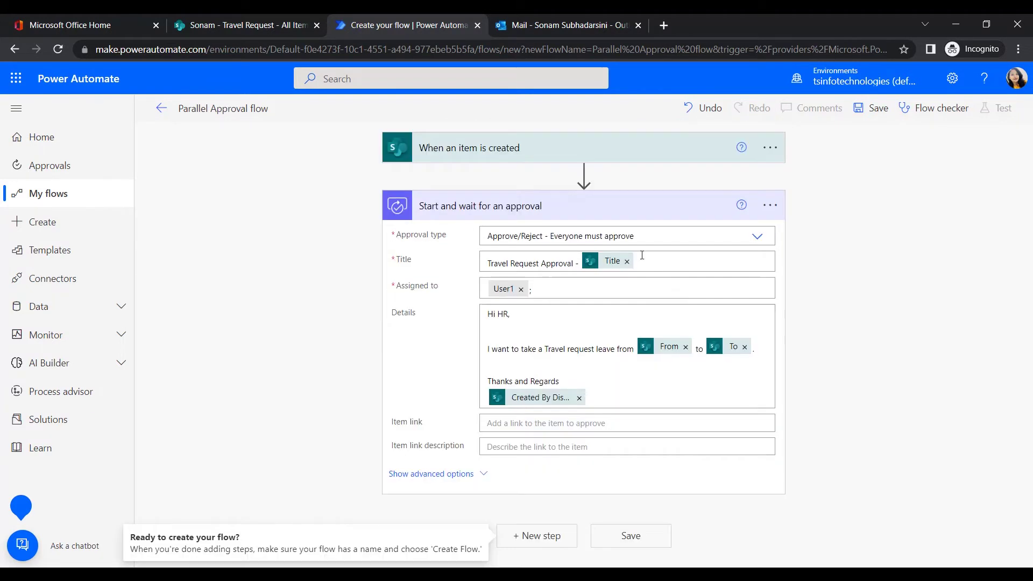
- Rename the approval action "Start and wait for an approval- HR"
{"action": "left_click", "coordinate": [770, 206]}
{"action": "left_click", "coordinate": [830, 229]}
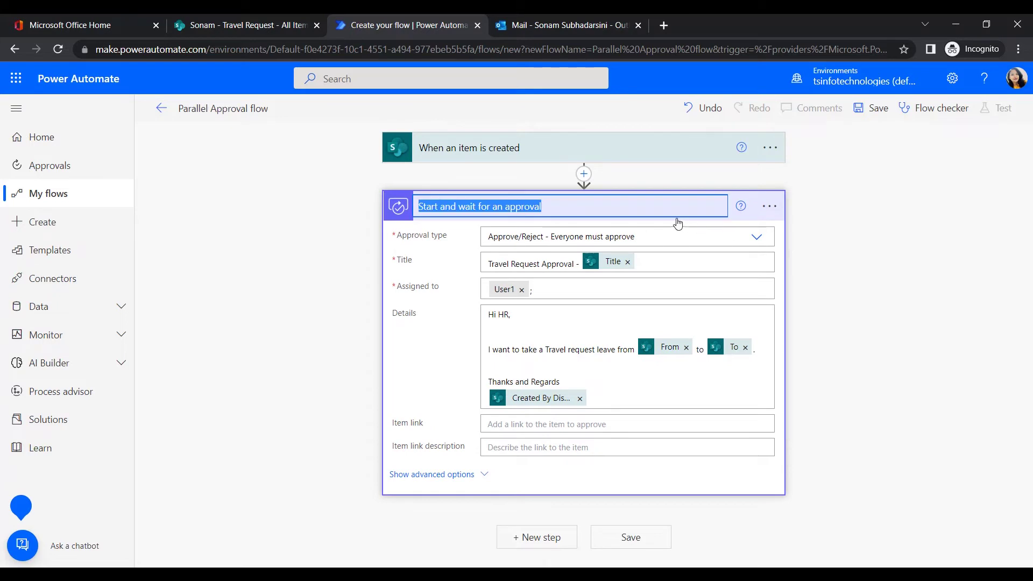
{"action": "double_click", "coordinate": [644, 206]}
{"action": "left_click", "coordinate": [644, 206]}
{"action": "type", "text": "- HR"}
{"action": "left_click", "coordinate": [807, 173]}
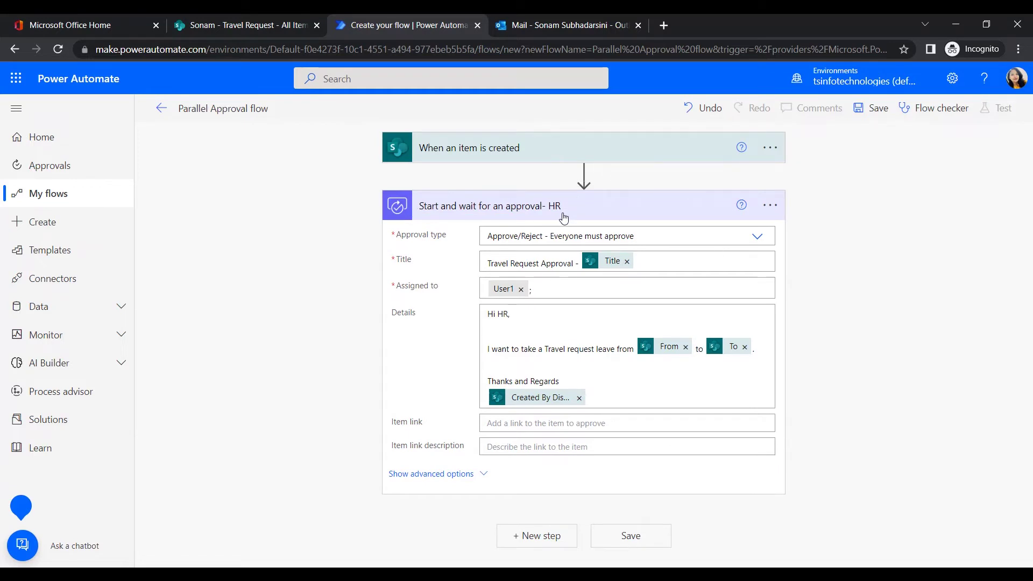
- Add a parallel branch between the When an item is created trigger and the HR approval
{"action": "mouse_move", "coordinate": [584, 178]}
{"action": "left_click", "coordinate": [584, 173]}
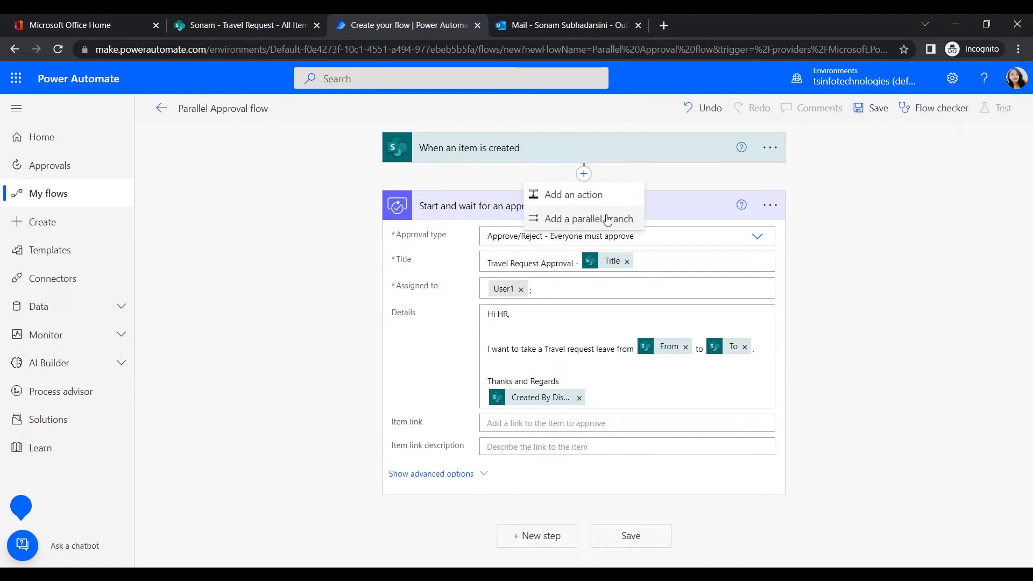
{"action": "left_click", "coordinate": [607, 219]}
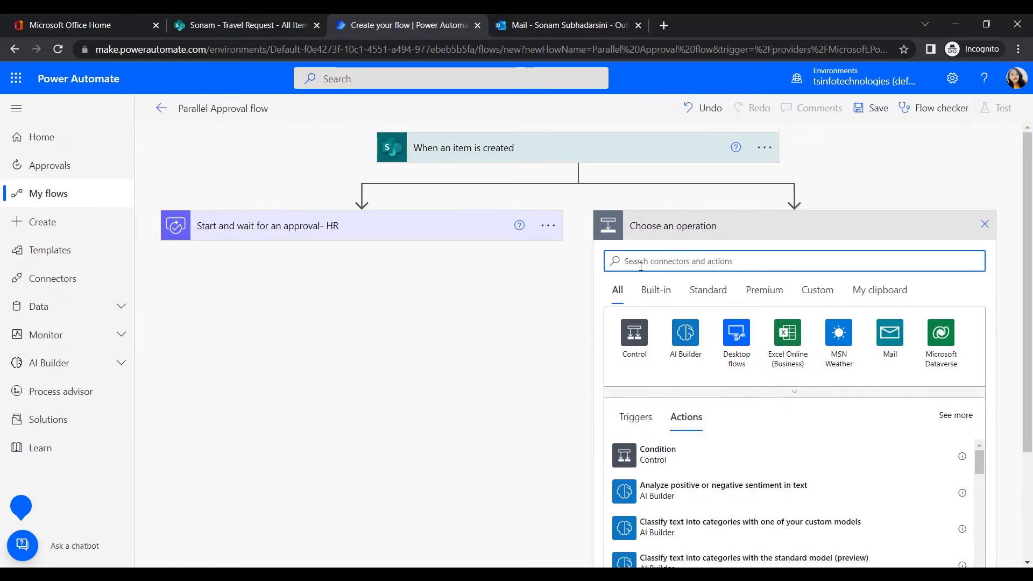
- Copy the HR approval action and insert the copy into the new parallel branch
{"action": "left_click", "coordinate": [547, 225]}
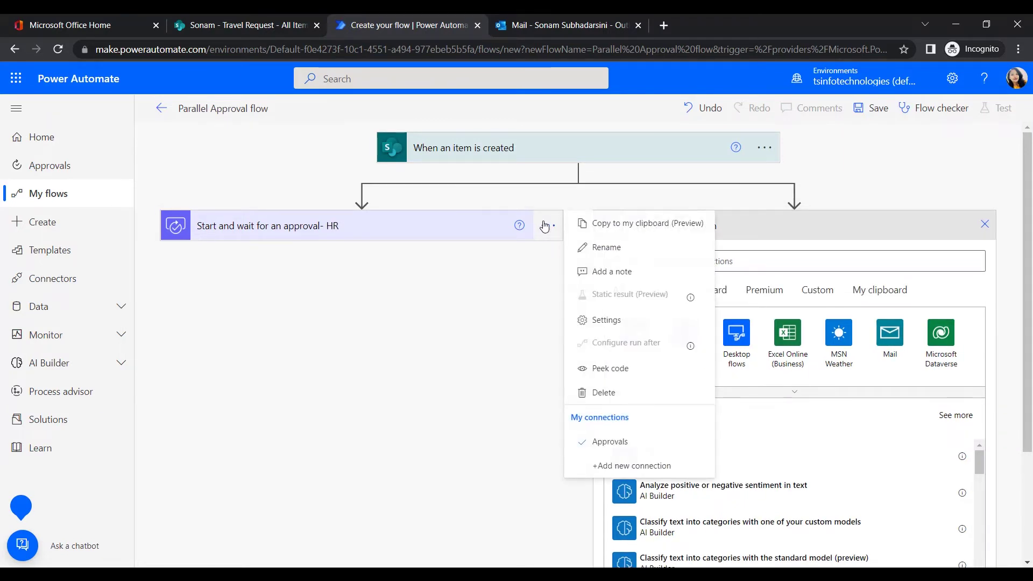
{"action": "left_click", "coordinate": [594, 225]}
{"action": "left_click", "coordinate": [880, 289]}
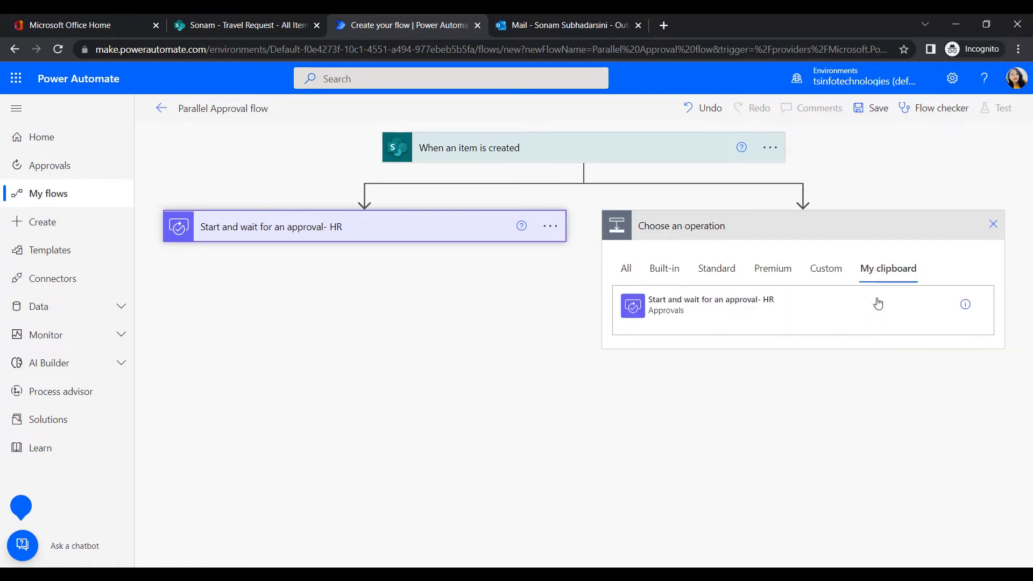
{"action": "left_click", "coordinate": [744, 320]}
- Rename the copied approval "Start and wait for an approval- Manager" and change its details greeting to "Hi Manager,"
{"action": "left_click", "coordinate": [694, 233]}
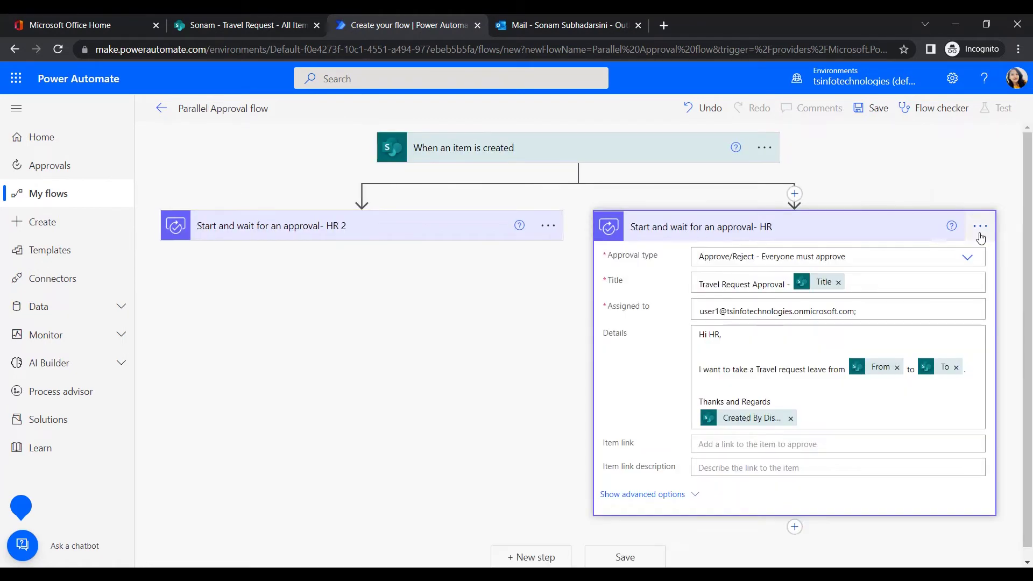
{"action": "left_click", "coordinate": [981, 226]}
{"action": "left_click", "coordinate": [920, 245]}
{"action": "key", "text": "BackSpace"}
{"action": "key", "text": "BackSpace"}
{"action": "type", "text": "Manag"}
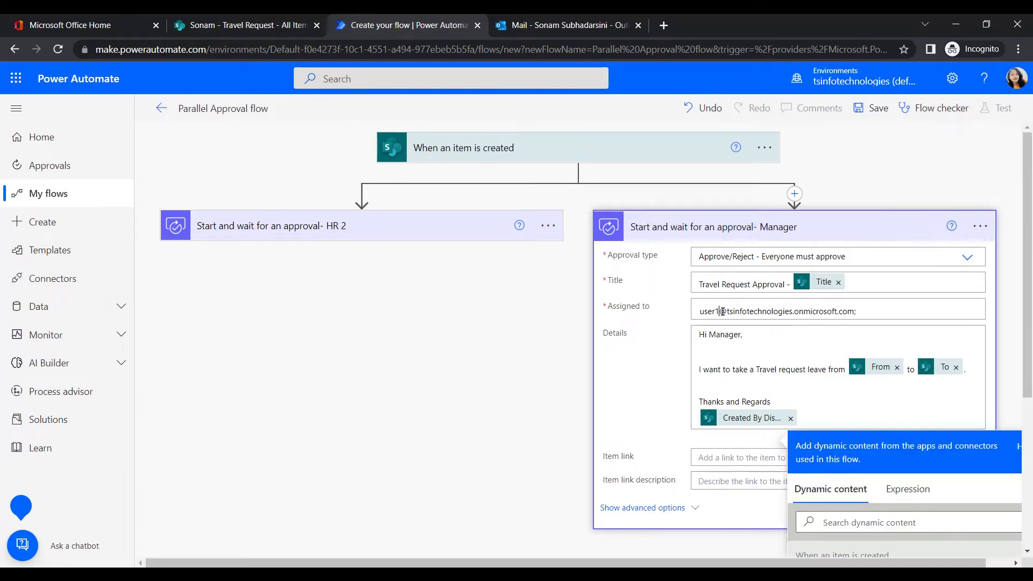
- Reassign the Manager approval to the user2 account
{"action": "left_click", "coordinate": [720, 311]}
{"action": "key", "text": "BackSpace"}
{"action": "type", "text": "2"}
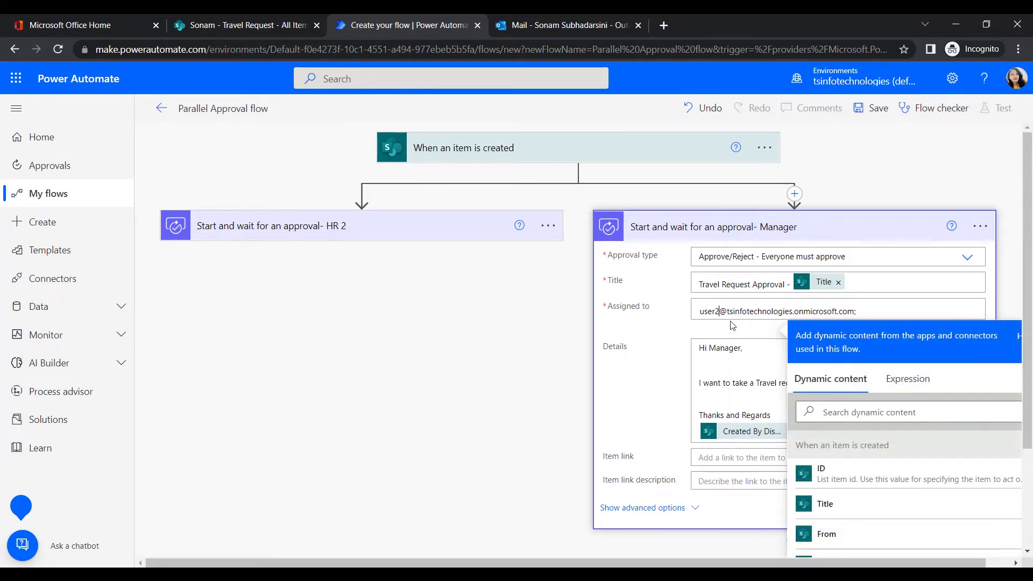
{"action": "left_click", "coordinate": [733, 325]}
- Collapse the Manager approval and rename the other branch's approval action back to "Start and wait for an approval- HR"
{"action": "left_click", "coordinate": [722, 226]}
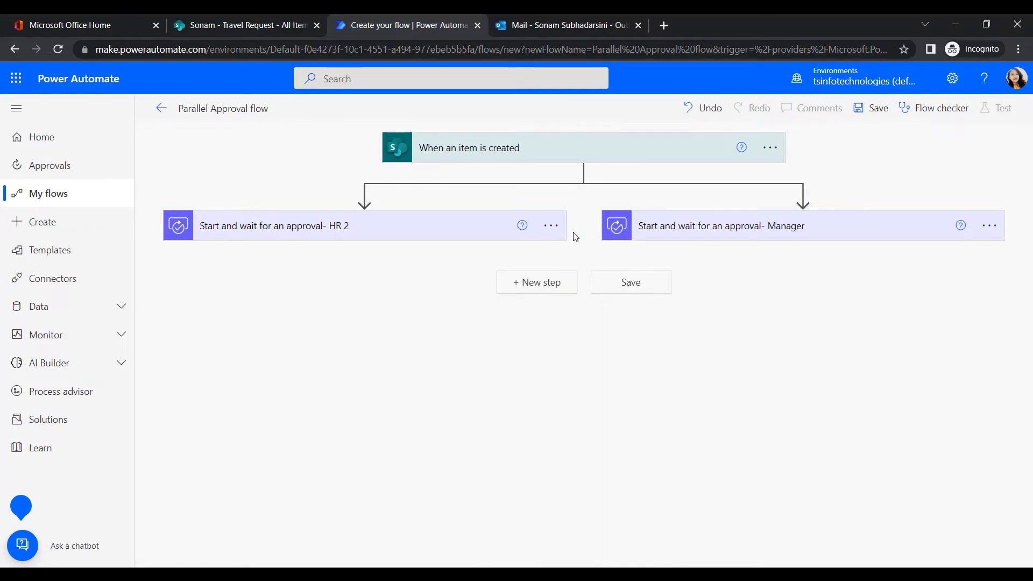
{"action": "left_click", "coordinate": [412, 228]}
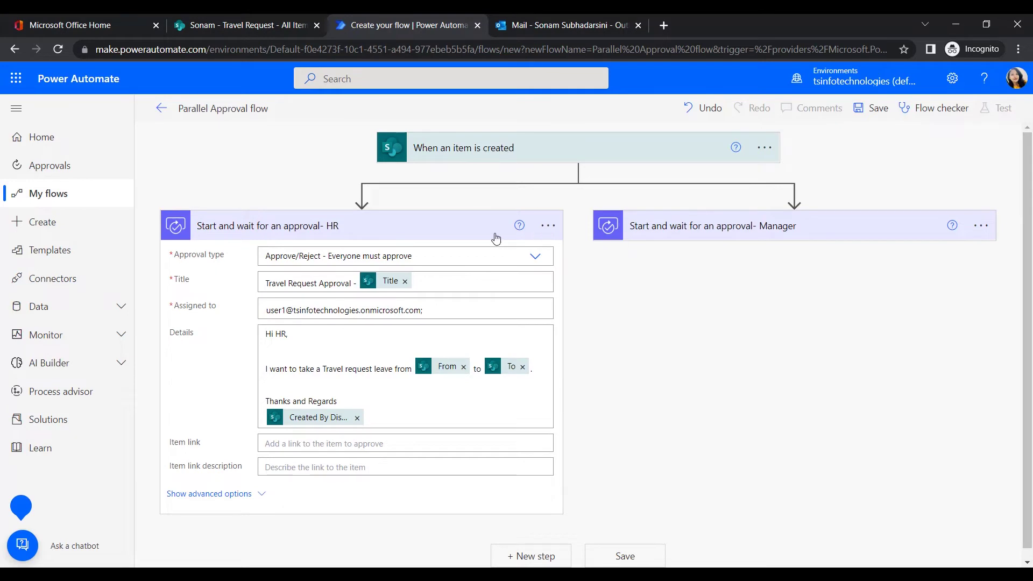
{"action": "left_click", "coordinate": [448, 230]}
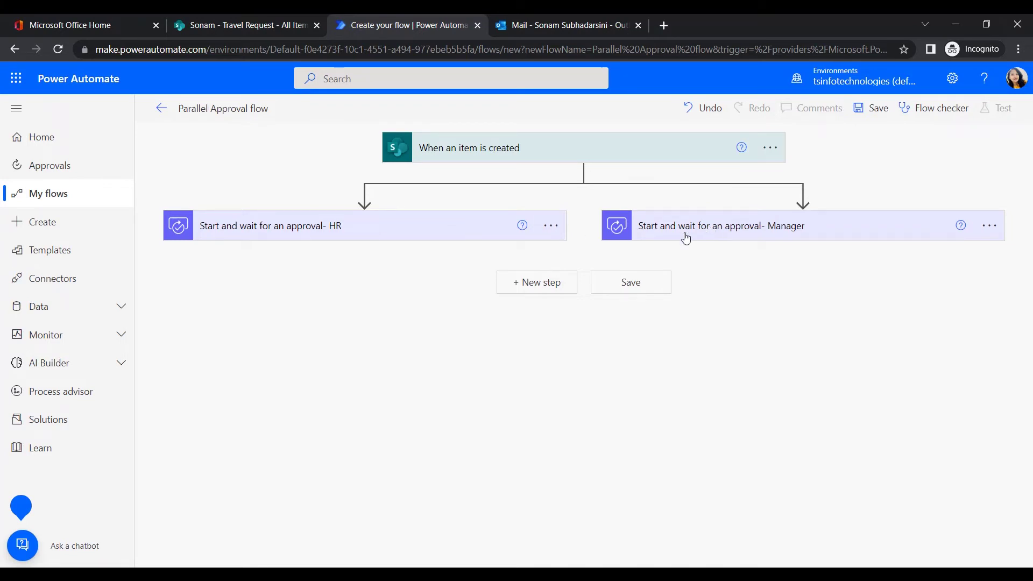
- Add a Condition after the two approval branches that checks whether the HR approval's Outcome is equal to Approve
{"action": "left_click", "coordinate": [534, 282]}
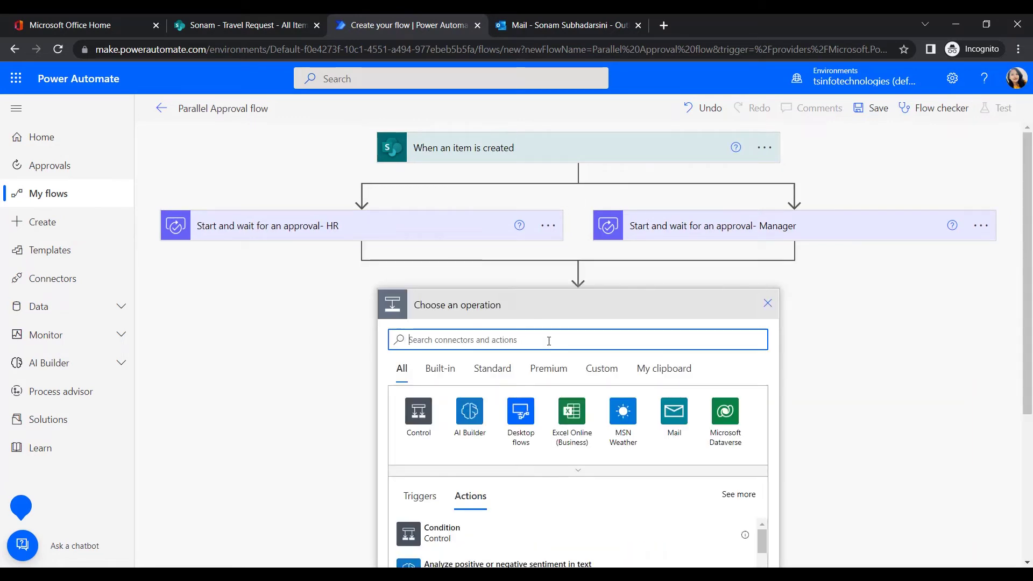
{"action": "left_click", "coordinate": [408, 532]}
{"action": "left_click", "coordinate": [574, 449]}
{"action": "type", "text": "ou"}
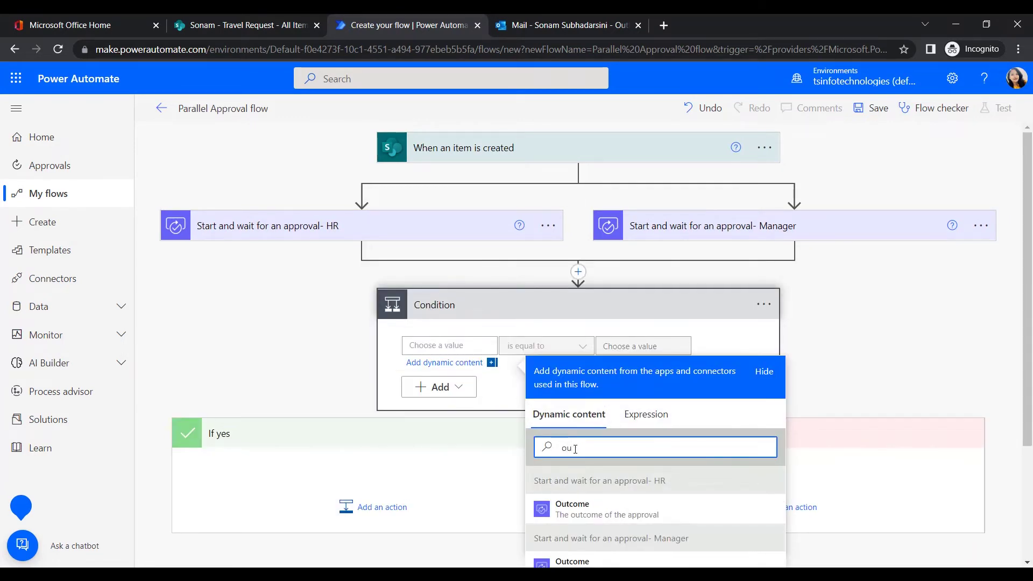
{"action": "type", "text": "t"}
{"action": "scroll", "coordinate": [575, 449], "scroll_direction": "down", "scroll_amount": 1}
{"action": "left_click", "coordinate": [575, 455]}
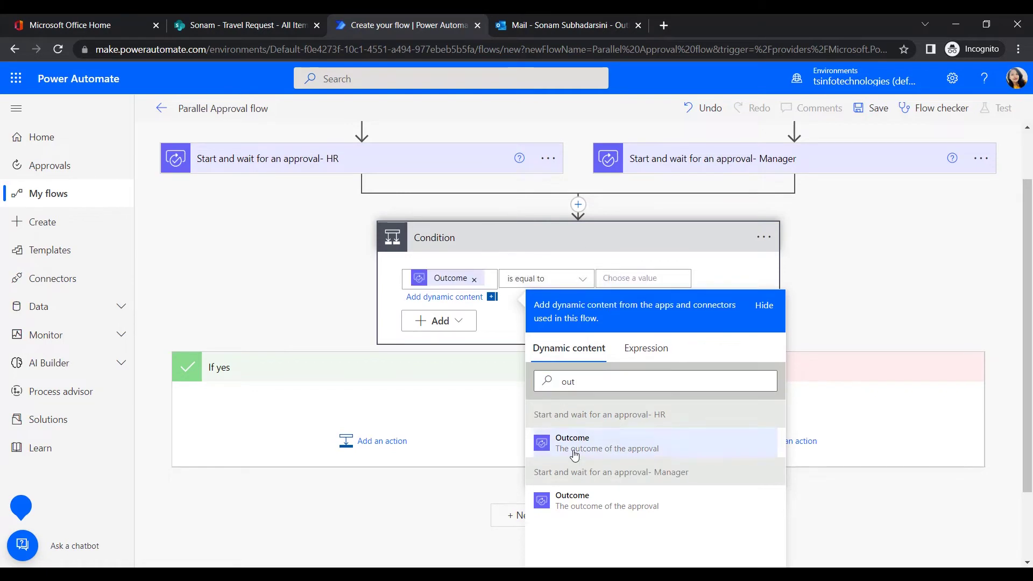
{"action": "left_click", "coordinate": [628, 279]}
{"action": "type", "text": "Approve"}
- Add a second And row to the condition that requires an approval Outcome equal to Approve
{"action": "left_click", "coordinate": [458, 352]}
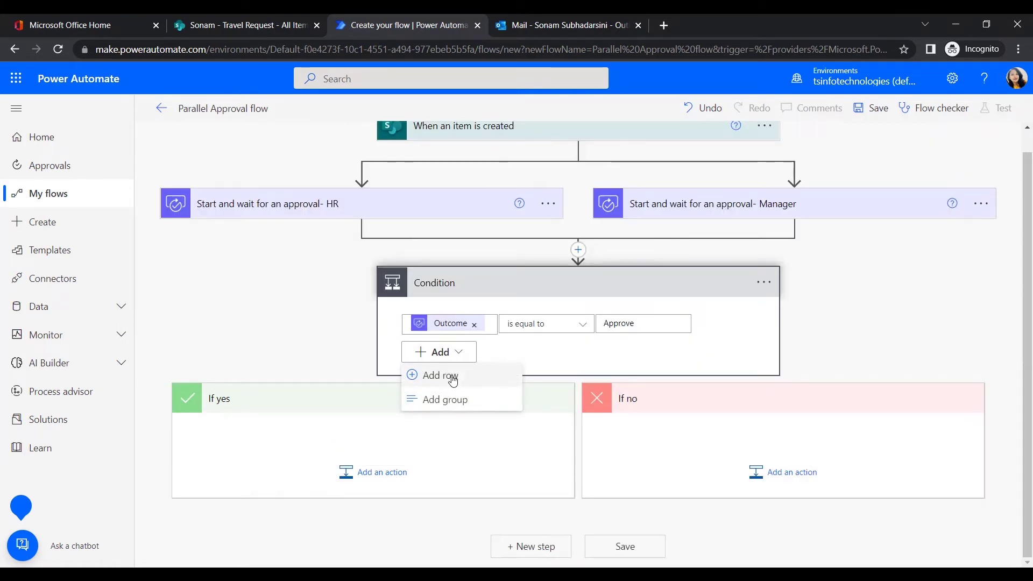
{"action": "left_click", "coordinate": [454, 377]}
{"action": "left_click", "coordinate": [487, 375]}
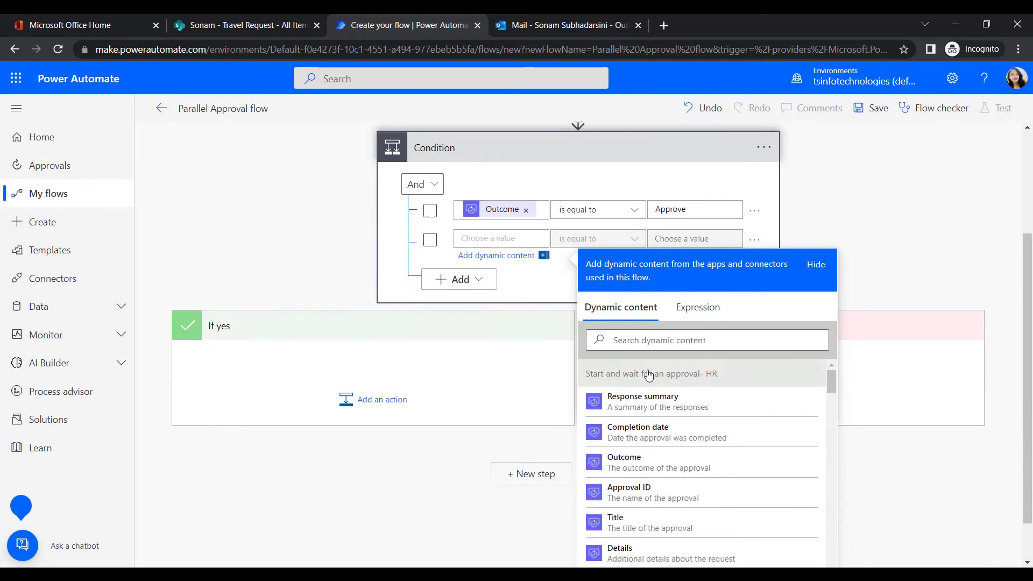
{"action": "left_click", "coordinate": [646, 289]}
{"action": "type", "text": "out"}
{"action": "left_click", "coordinate": [648, 347]}
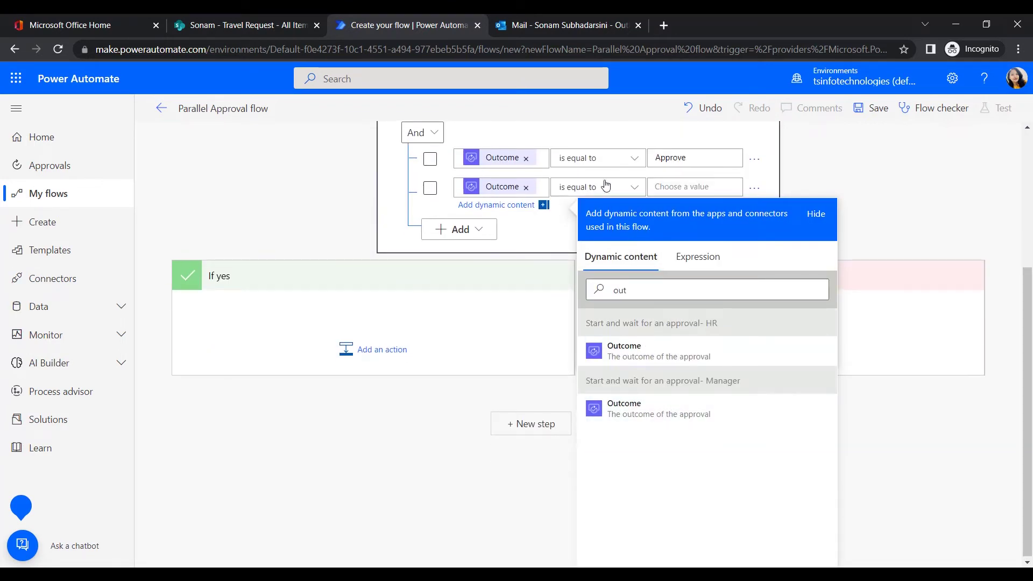
{"action": "left_click", "coordinate": [705, 189]}
{"action": "type", "text": "Ap"}
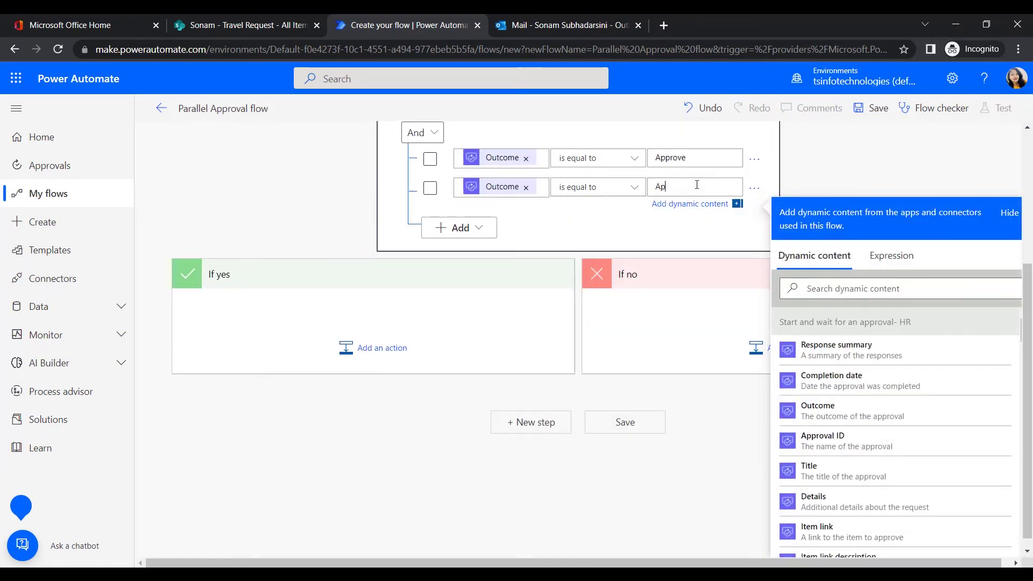
{"action": "type", "text": "prove"}
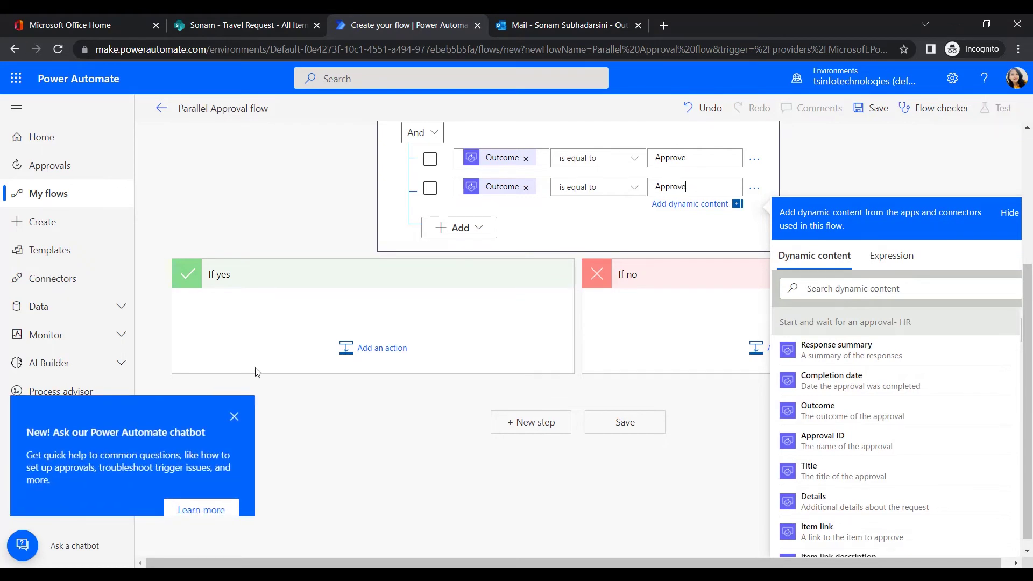
{"action": "left_click", "coordinate": [455, 317]}
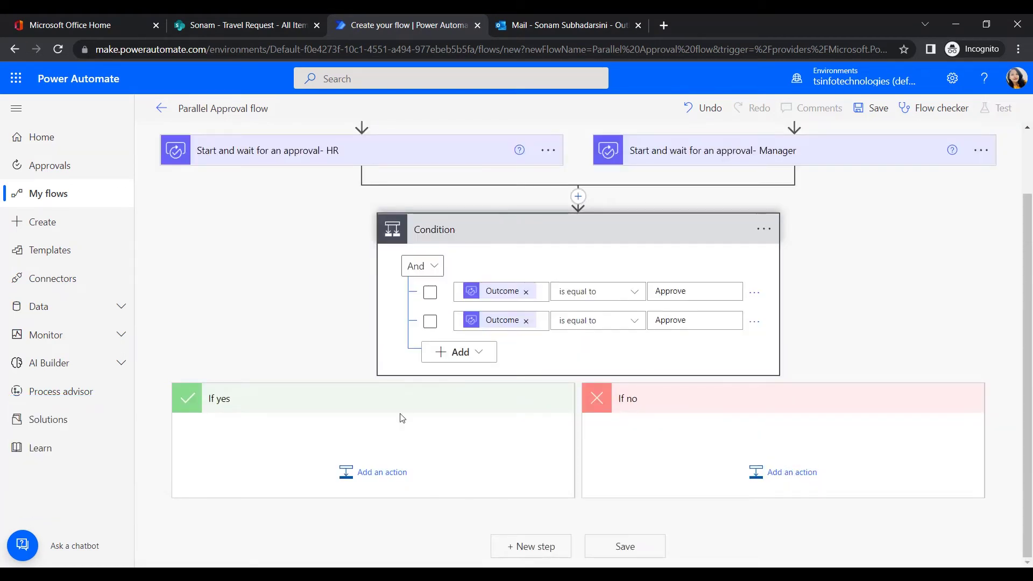
- Add a Send an email (V2) action to the condition's If yes branch
{"action": "left_click", "coordinate": [372, 472]}
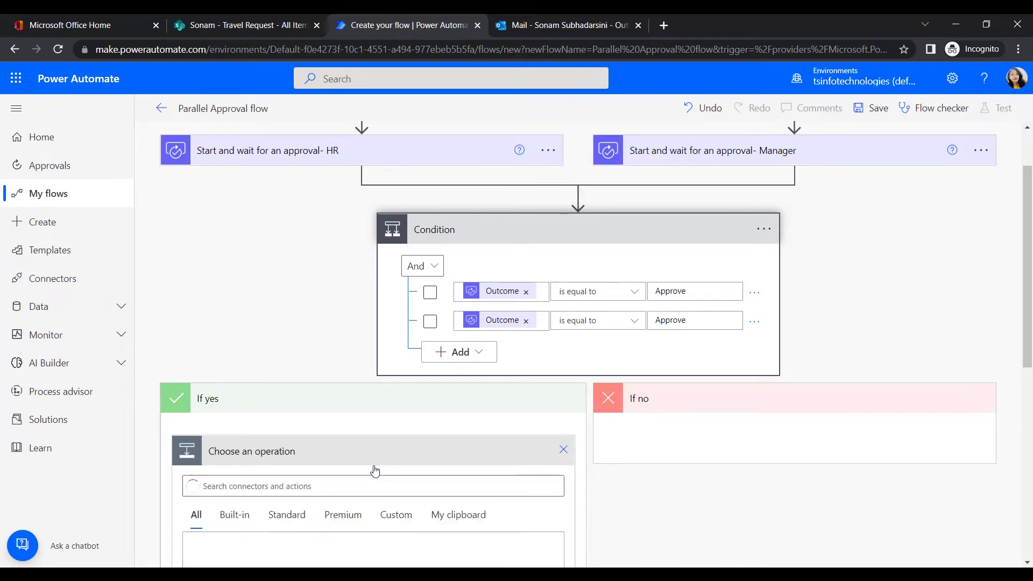
{"action": "type", "text": "se"}
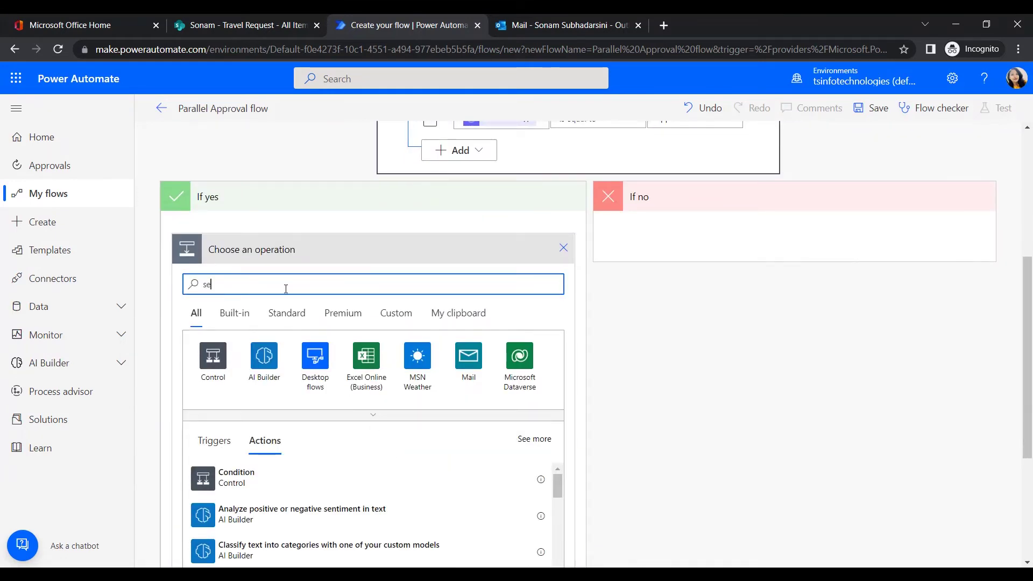
{"action": "type", "text": "nd an email"}
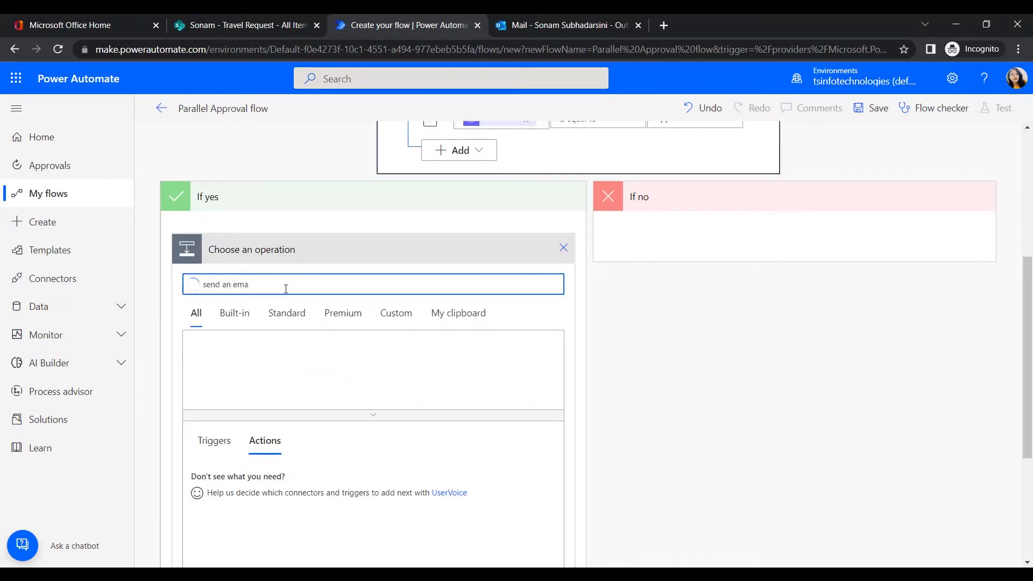
- Set the email's recipient to the Created By Email dynamic content of the created item
{"action": "left_click", "coordinate": [304, 316]}
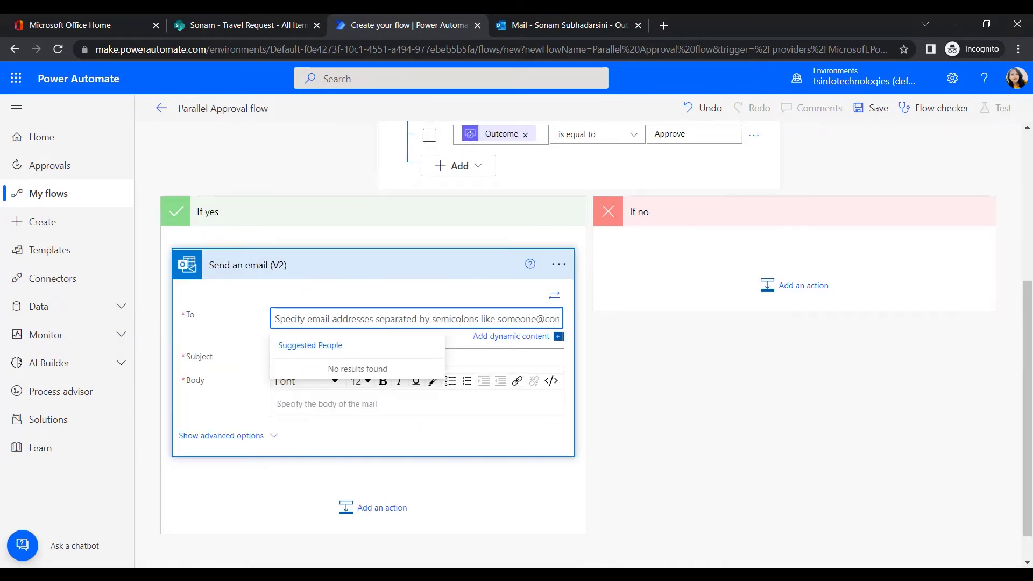
{"action": "left_click", "coordinate": [482, 339]}
{"action": "type", "text": "C"}
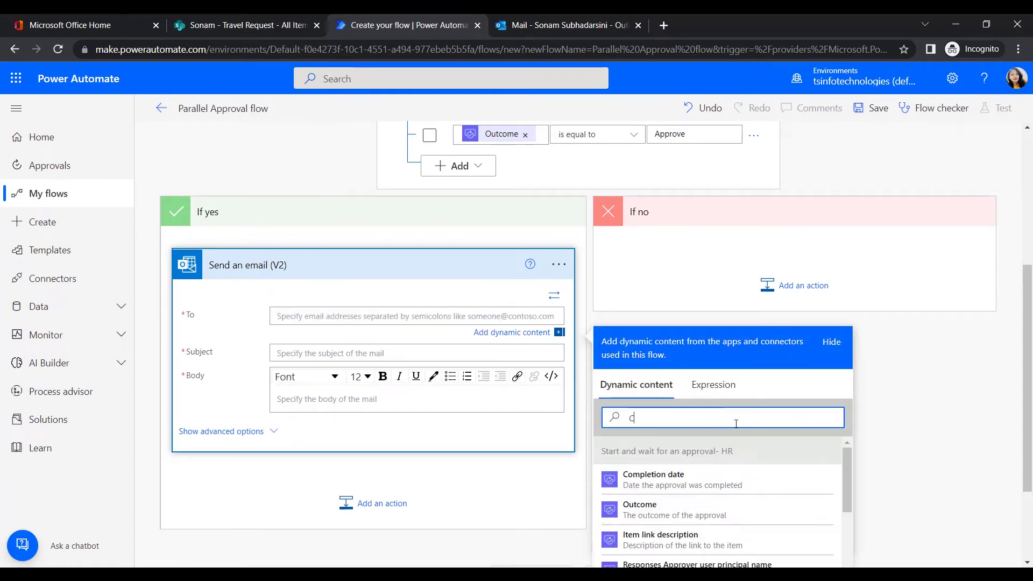
{"action": "type", "text": "reate"}
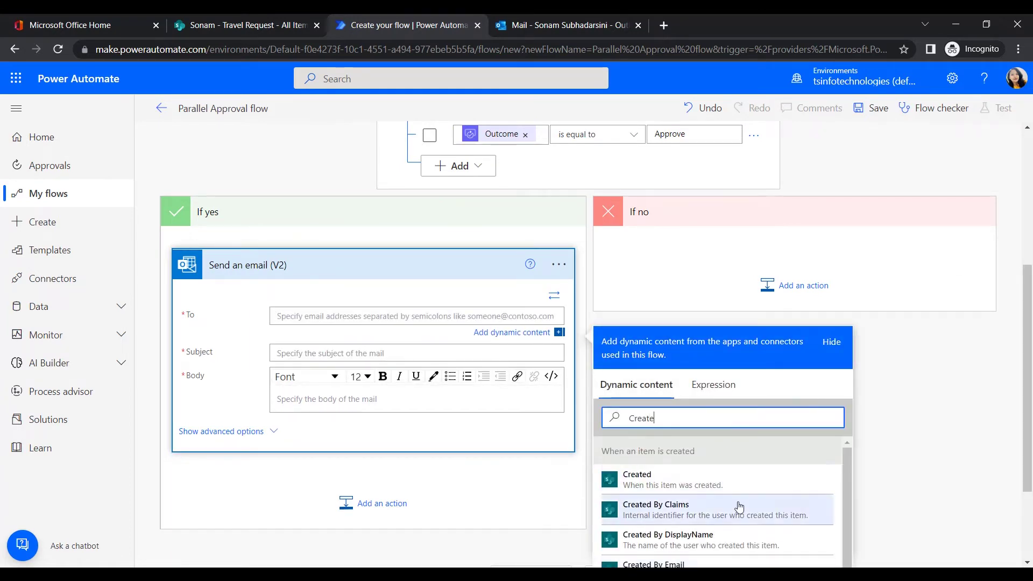
{"action": "left_click", "coordinate": [760, 555]}
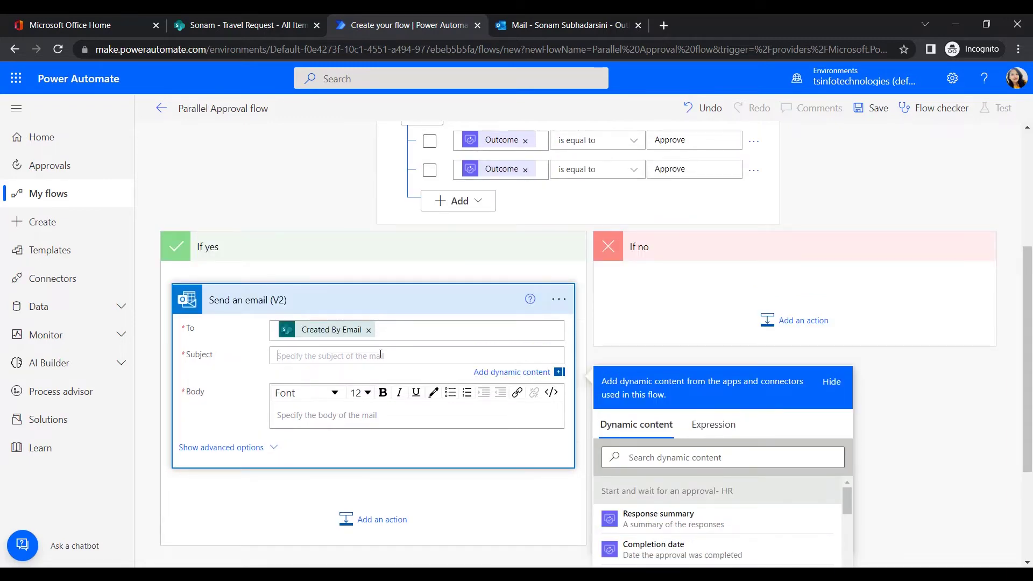
- Set the subject of the If yes email to "Request Approved!!"
{"action": "left_click", "coordinate": [380, 355]}
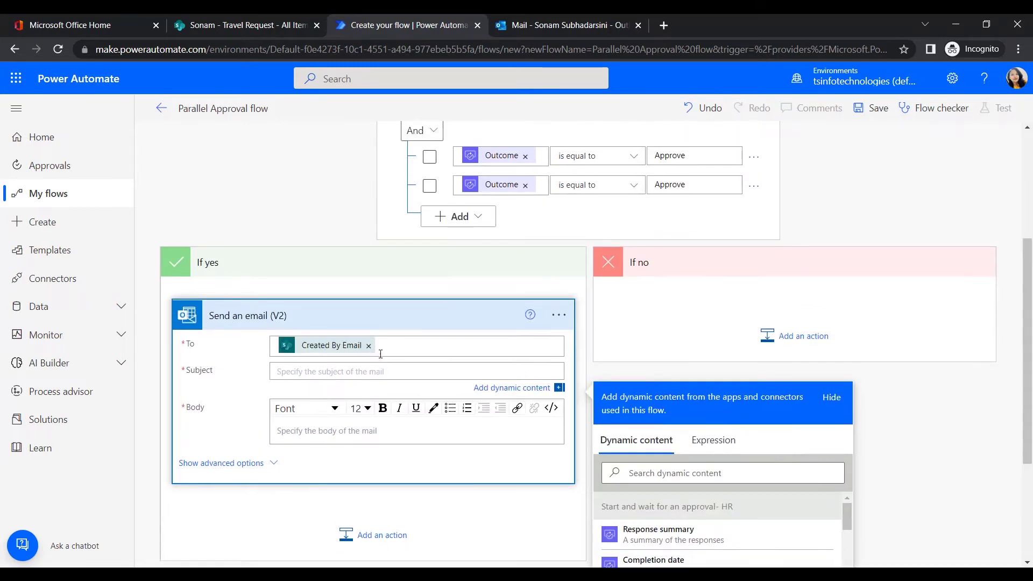
{"action": "scroll", "coordinate": [560, 393], "scroll_direction": "down", "scroll_amount": 2}
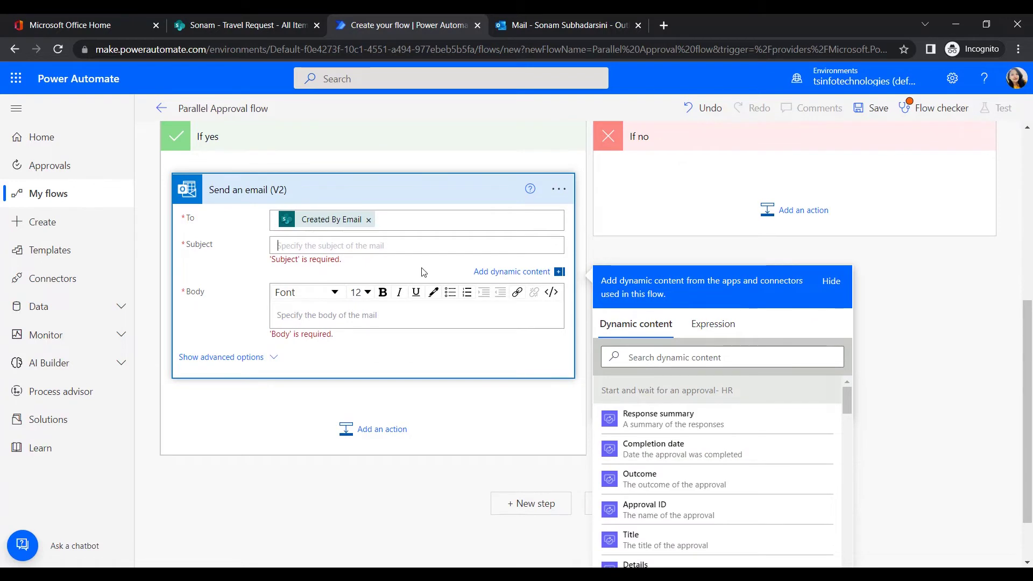
{"action": "type", "text": "Request Approved!!"}
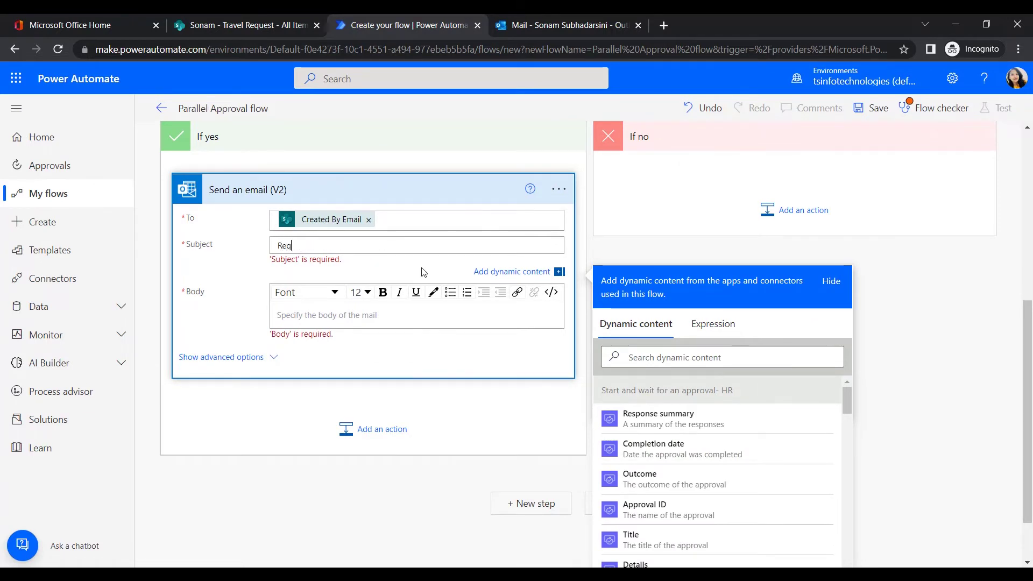
{"action": "key", "text": "Tab"}
- Begin the email body with "Hi," plus Created By DisplayName, followed by "Your travel request for '" and the created item's Title
{"action": "type", "text": "Hi,"}
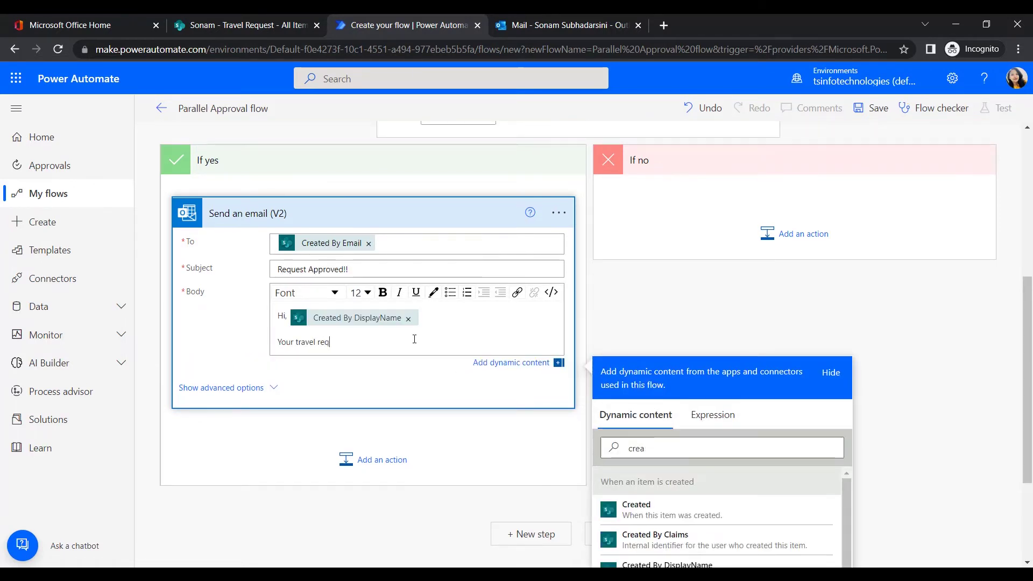
{"action": "type", "text": "'"}
{"action": "triple_click", "coordinate": [676, 458]}
{"action": "key", "text": "BackSpace"}
{"action": "type", "text": "tit"}
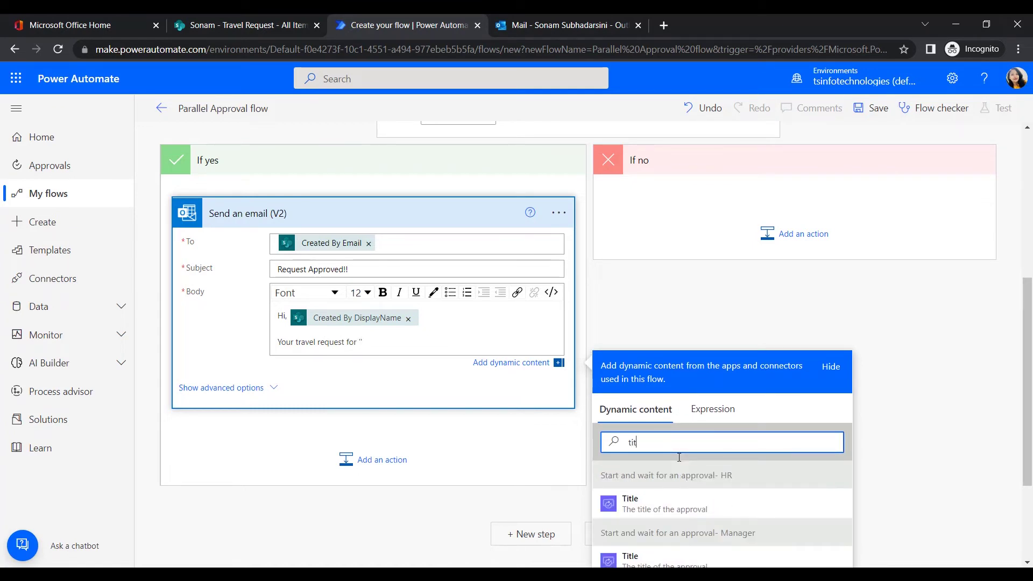
{"action": "left_click", "coordinate": [630, 476]}
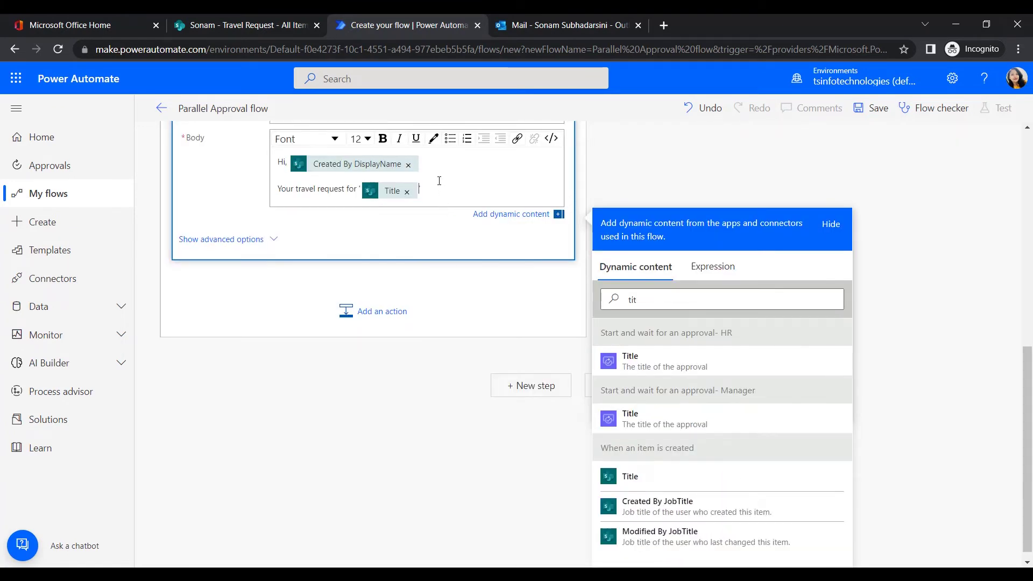
- Complete the email body with "' is approved." and the closing "Thanks and Regards", "TSInfo Team"
{"action": "type", "text": "' is app"}
{"action": "type", "text": "roved."}
{"action": "key", "text": "Return"}
{"action": "key", "text": "Return"}
{"action": "type", "text": "Thanks and Regards"}
{"action": "key", "text": "Return"}
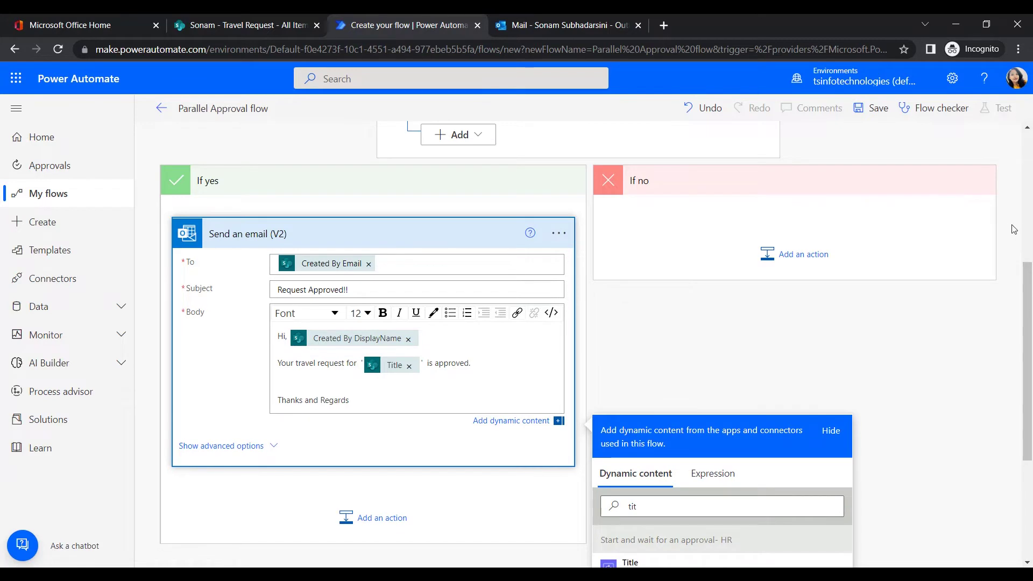
- Add an Update item action after the If yes email, targeting the Travel Request list and the created item's ID
{"action": "left_click", "coordinate": [382, 528]}
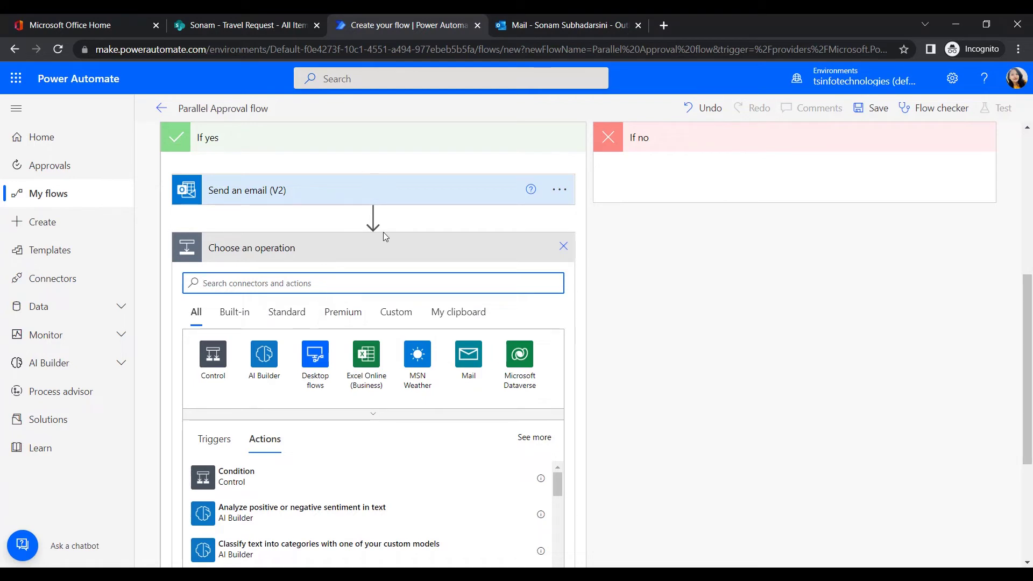
{"action": "type", "text": "Update"}
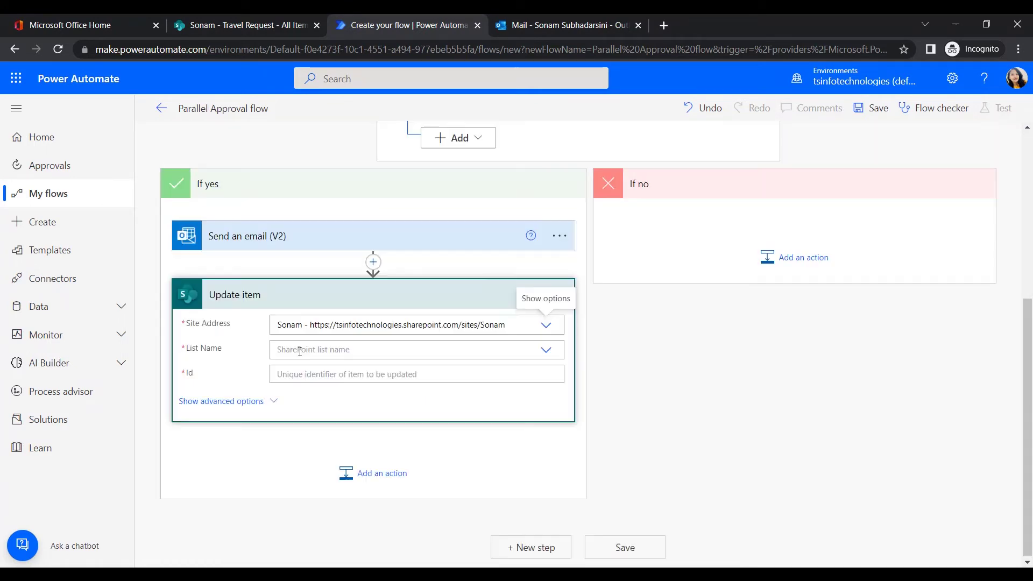
{"action": "left_click", "coordinate": [301, 349]}
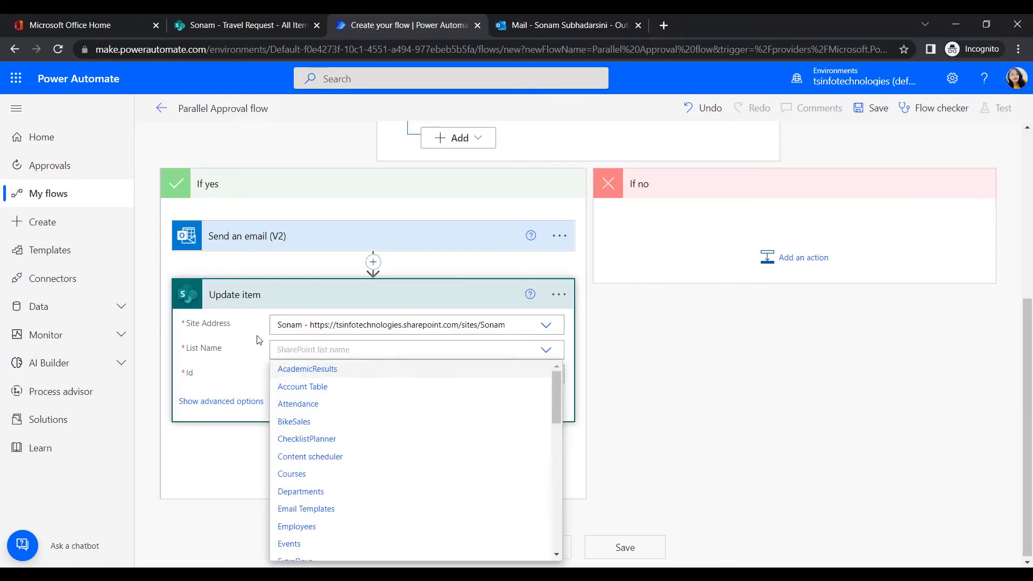
{"action": "scroll", "coordinate": [350, 425], "scroll_direction": "down", "scroll_amount": 3}
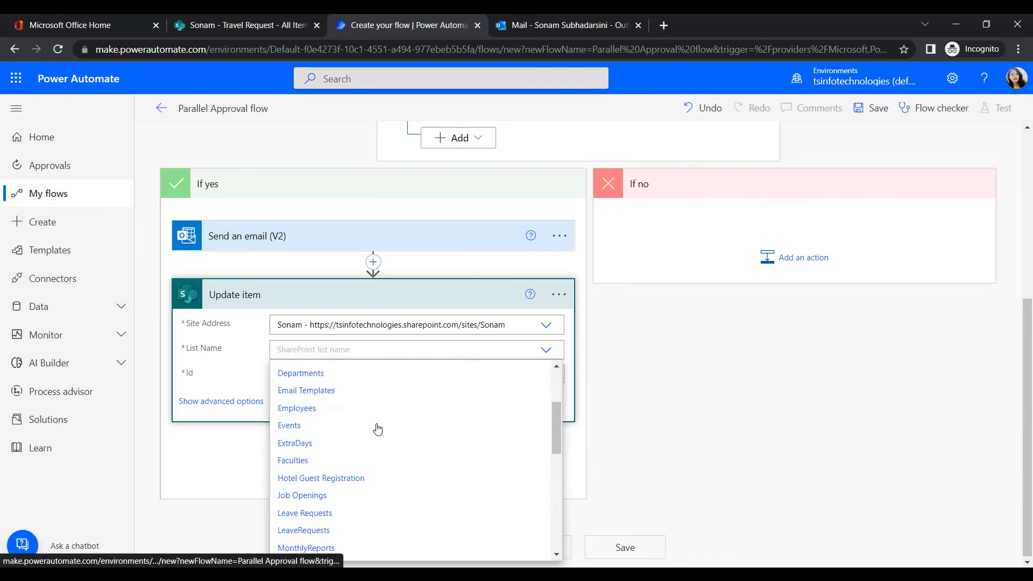
{"action": "scroll", "coordinate": [349, 471], "scroll_direction": "down", "scroll_amount": 2}
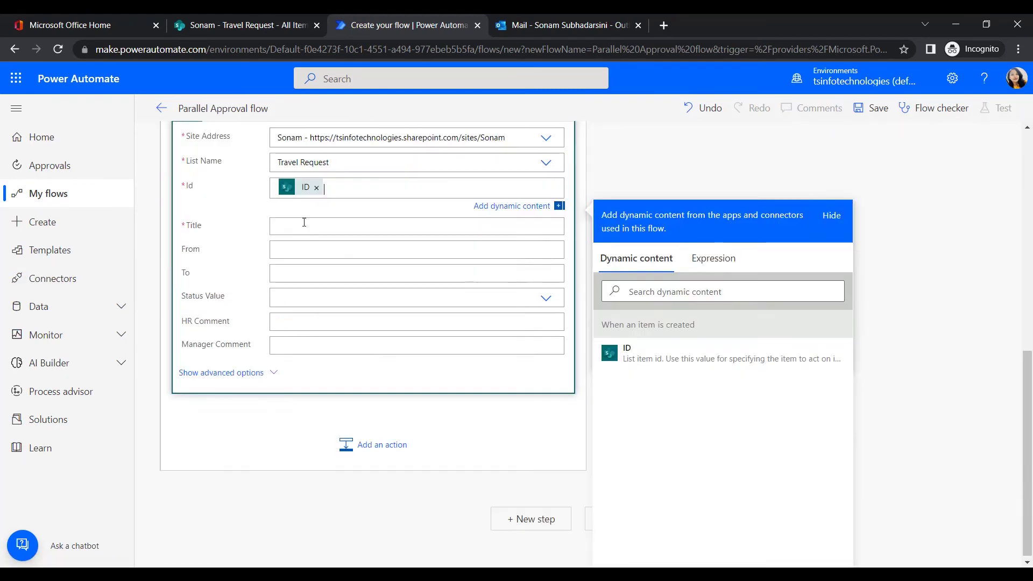
- Fill the Update item's Title with the created item's Title and set Status Value to Approved
{"action": "left_click", "coordinate": [408, 226]}
{"action": "left_click", "coordinate": [640, 327]}
{"action": "type", "text": "to"}
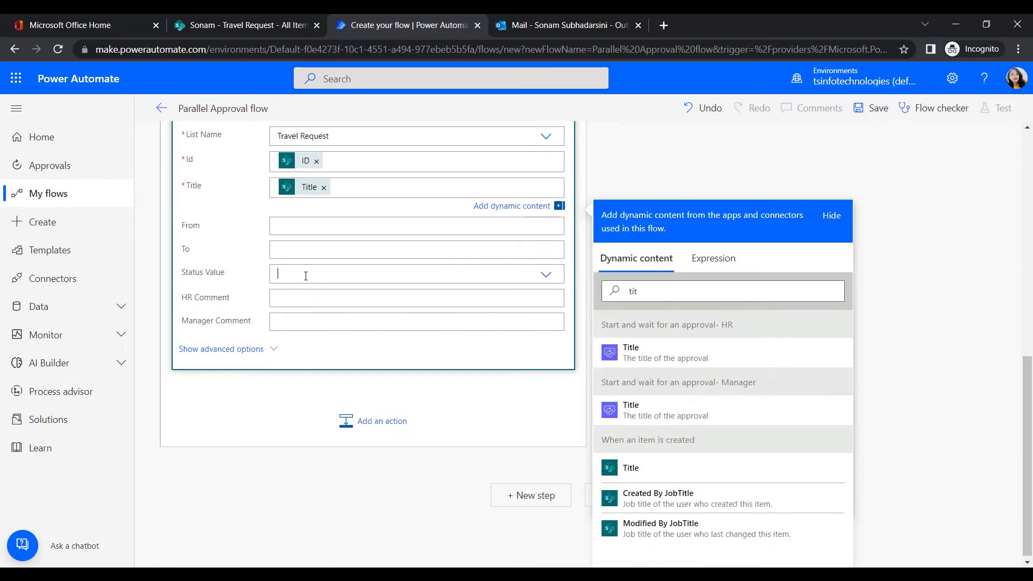
{"action": "left_click", "coordinate": [344, 272]}
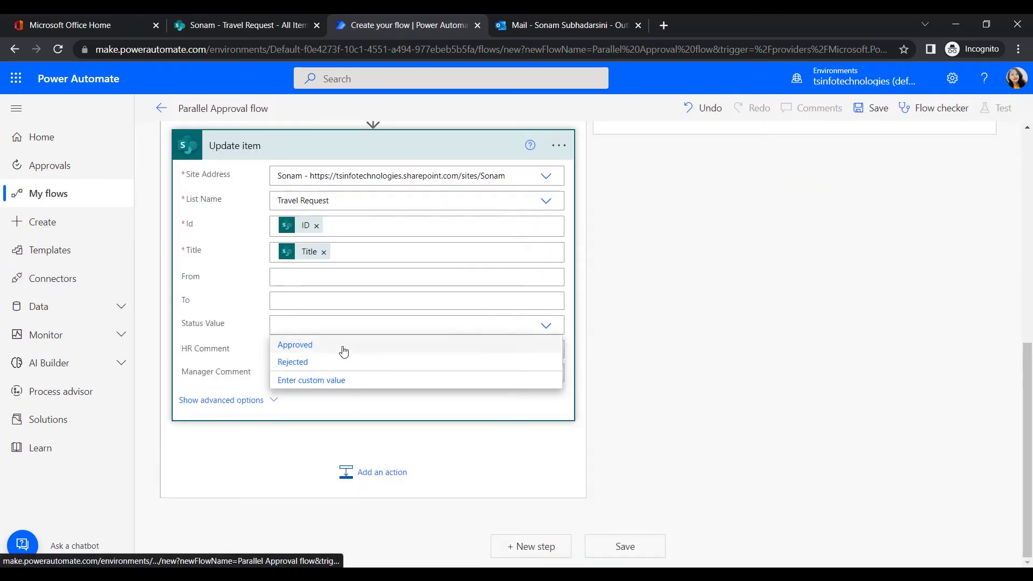
{"action": "left_click", "coordinate": [343, 346]}
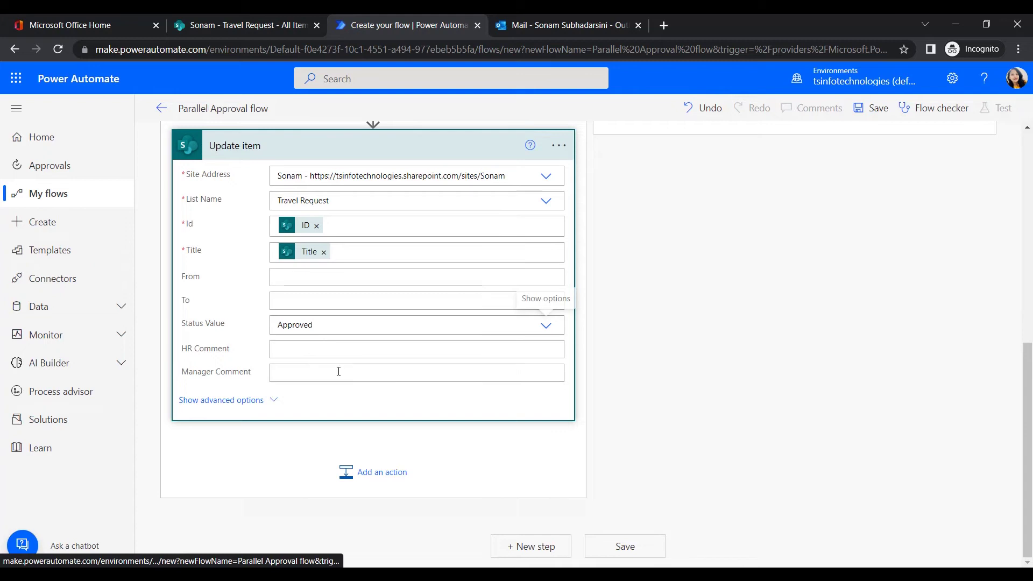
- Set the Update item's HR Comment to the HR approval's Responses Comments dynamic content
{"action": "left_click", "coordinate": [316, 351]}
{"action": "scroll", "coordinate": [588, 461], "scroll_direction": "down", "scroll_amount": 3}
{"action": "left_click", "coordinate": [700, 316]}
{"action": "type", "text": "commen"}
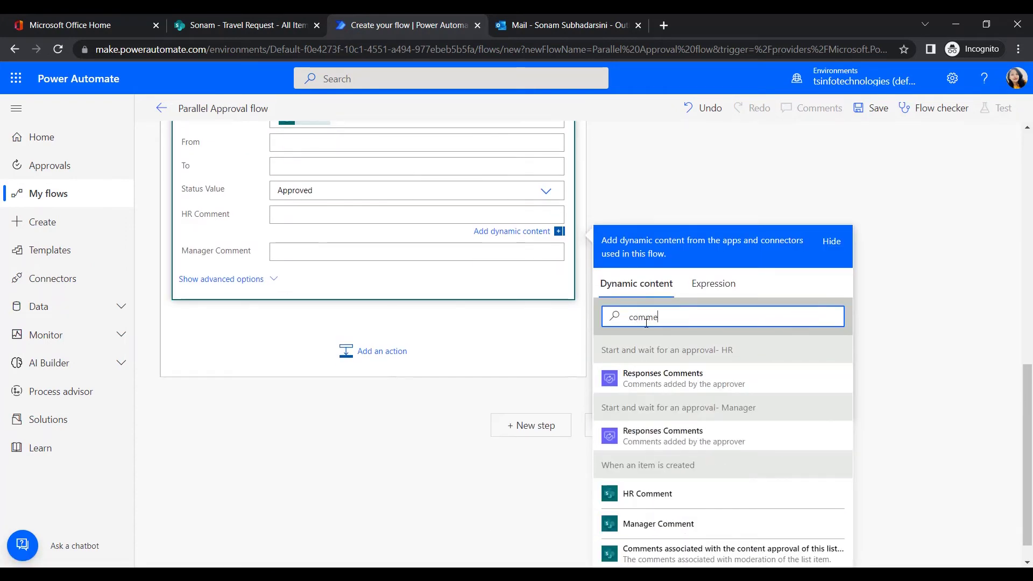
{"action": "left_click", "coordinate": [690, 385]}
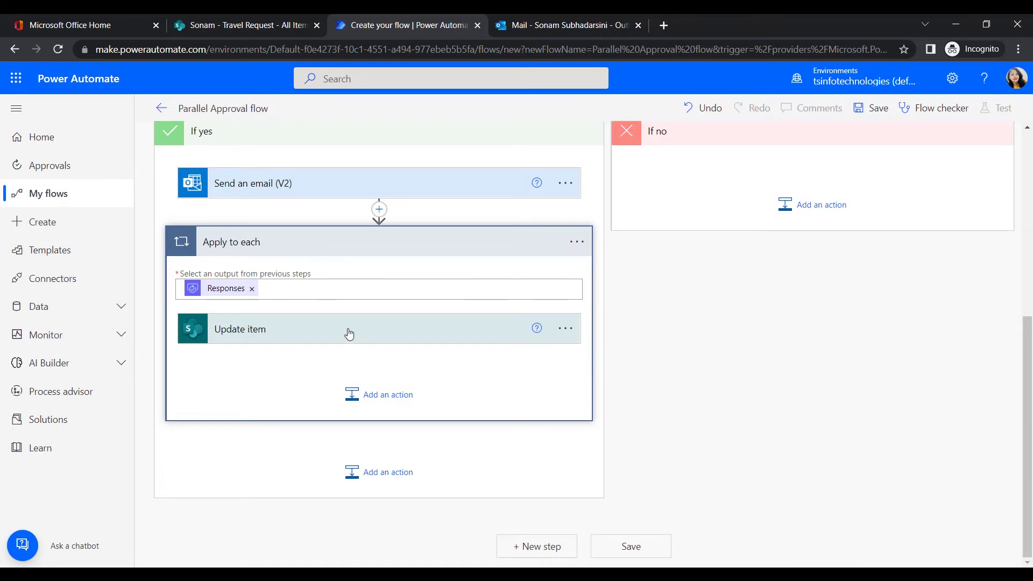
- Fill the Update item's Manager Comment with the Manager approval's Responses Comments dynamic content
{"action": "left_click", "coordinate": [350, 330]}
{"action": "scroll", "coordinate": [323, 264], "scroll_direction": "down", "scroll_amount": 6}
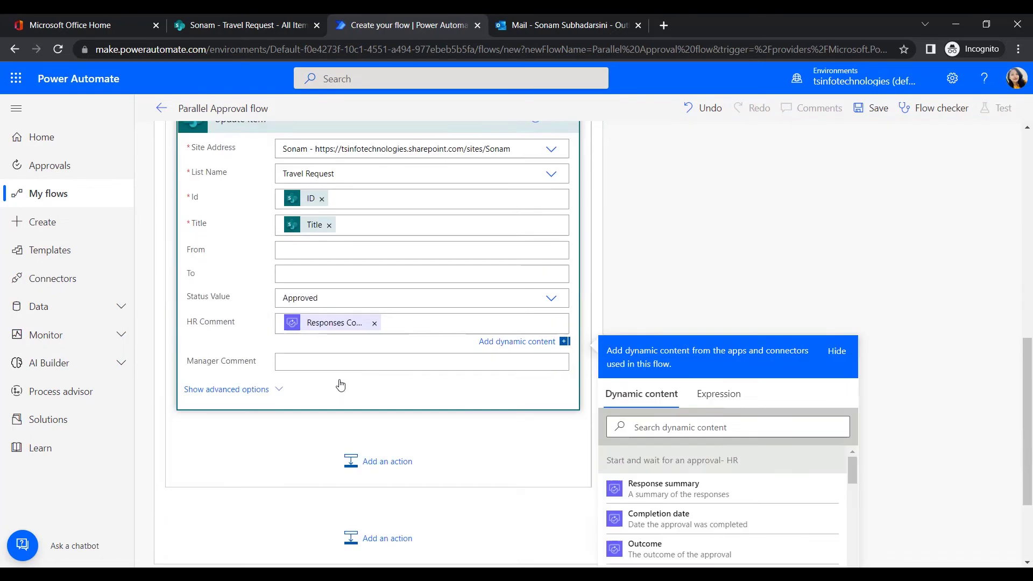
{"action": "left_click", "coordinate": [324, 235]}
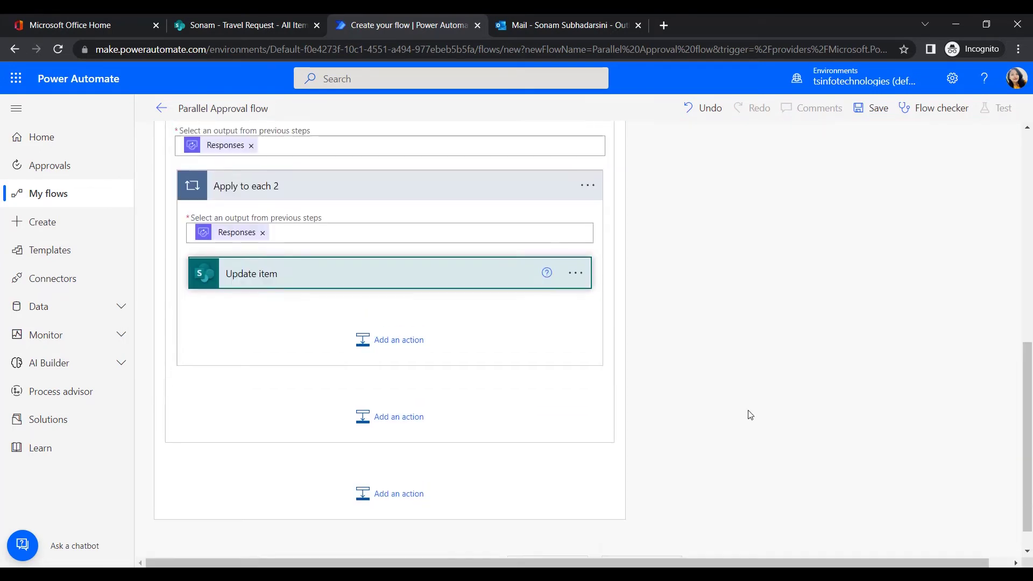
- Copy the Send an email (V2) action from the If yes branch into the If no branch
{"action": "scroll", "coordinate": [750, 377], "scroll_direction": "up", "scroll_amount": 4}
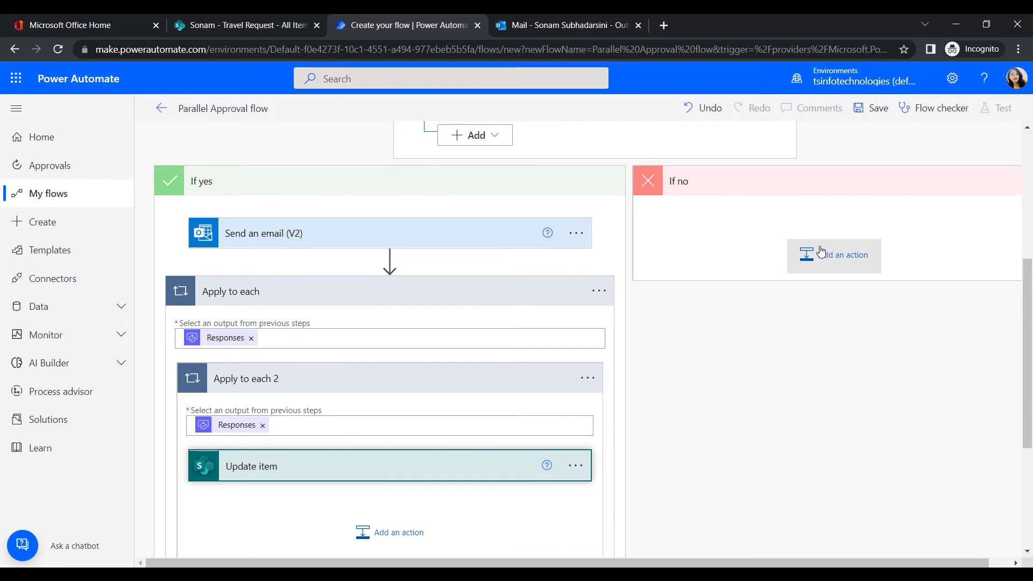
{"action": "left_click", "coordinate": [576, 233]}
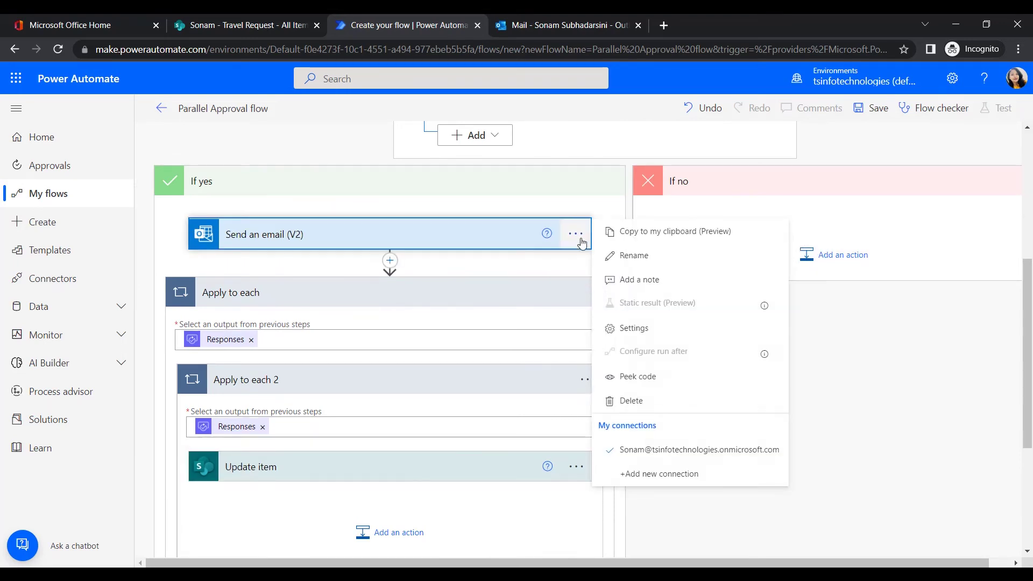
{"action": "left_click", "coordinate": [618, 231]}
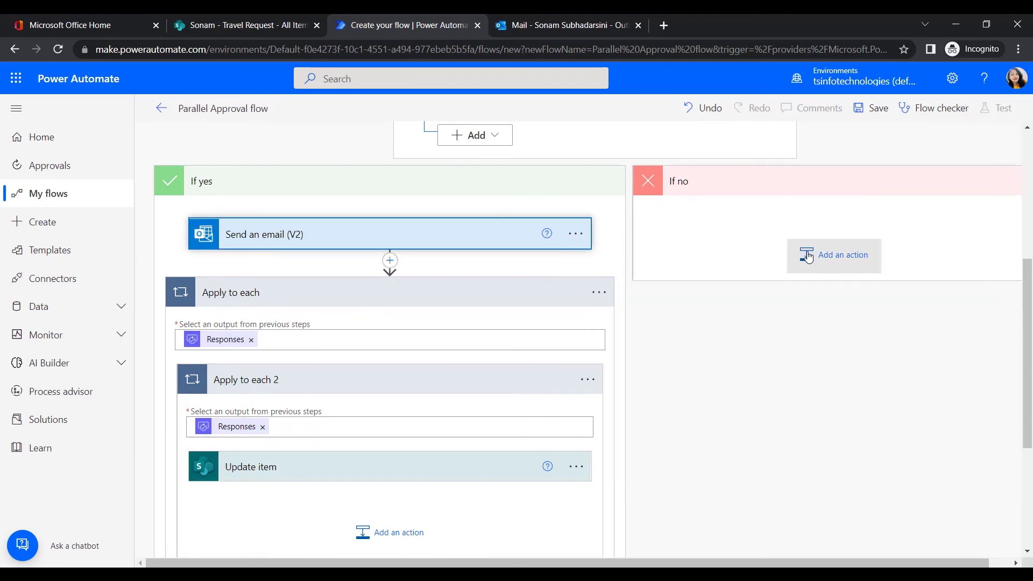
{"action": "left_click", "coordinate": [829, 254]}
{"action": "left_click", "coordinate": [881, 296]}
{"action": "left_click", "coordinate": [690, 406]}
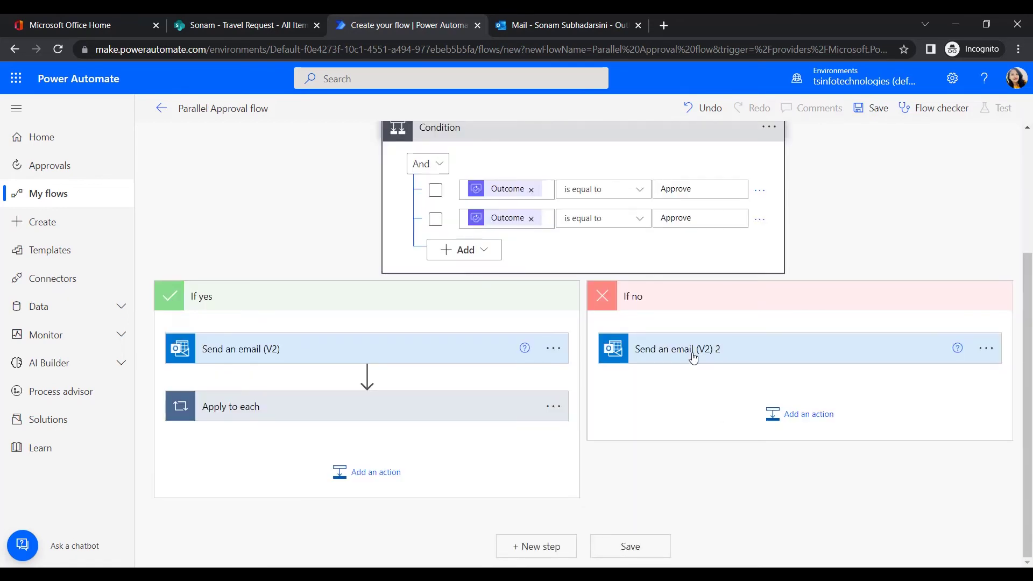
- Change the If no email's wording from approved to rejected, starting with its subject
{"action": "left_click", "coordinate": [694, 356]}
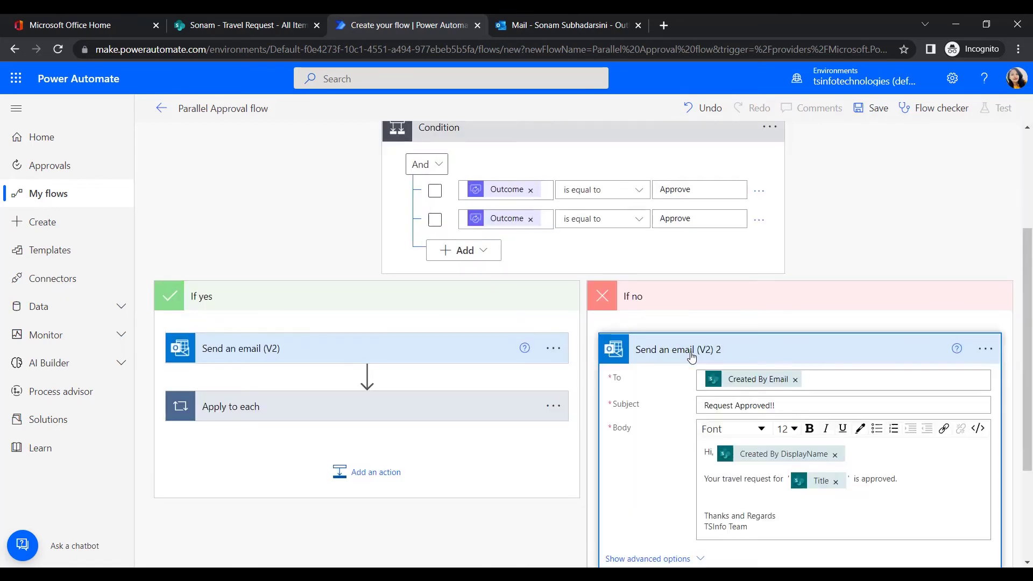
{"action": "double_click", "coordinate": [769, 407]}
{"action": "key", "text": "BackSpace"}
{"action": "type", "text": "Reje"}
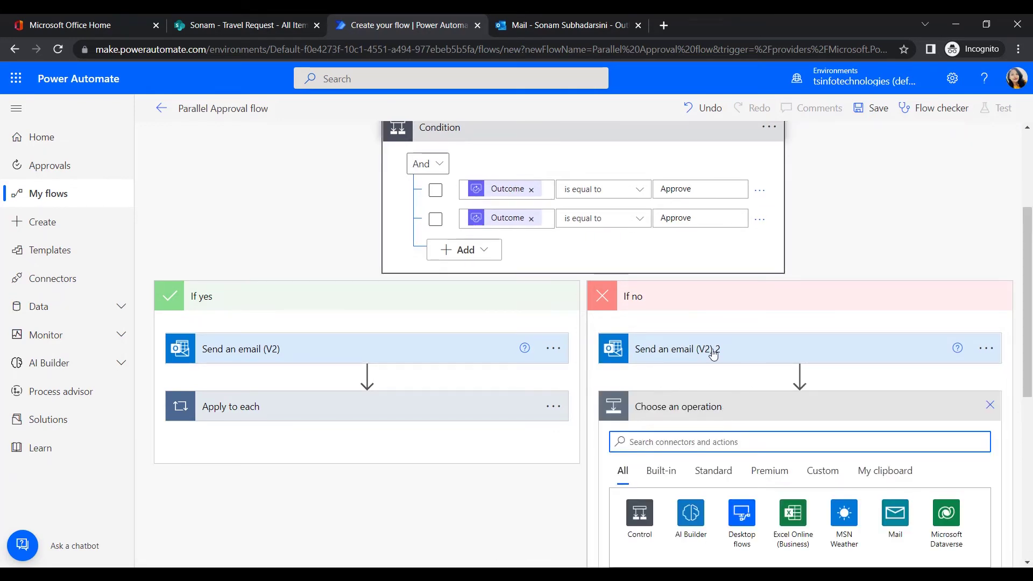
- Add an Update item action below the If no email, targeting the Travel Request list and the created item's ID
{"action": "scroll", "coordinate": [756, 391], "scroll_direction": "down", "scroll_amount": 3}
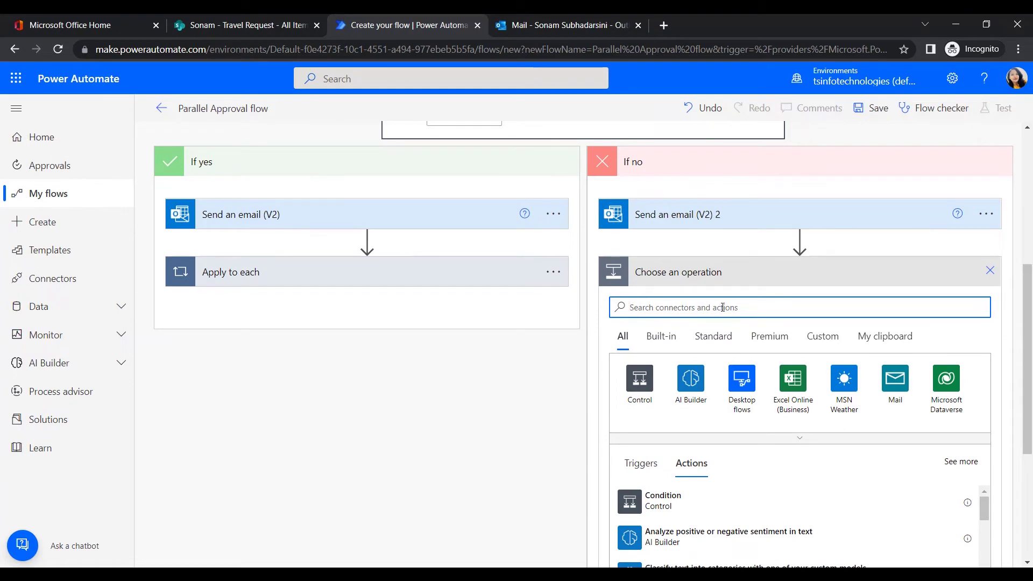
{"action": "type", "text": "Up"}
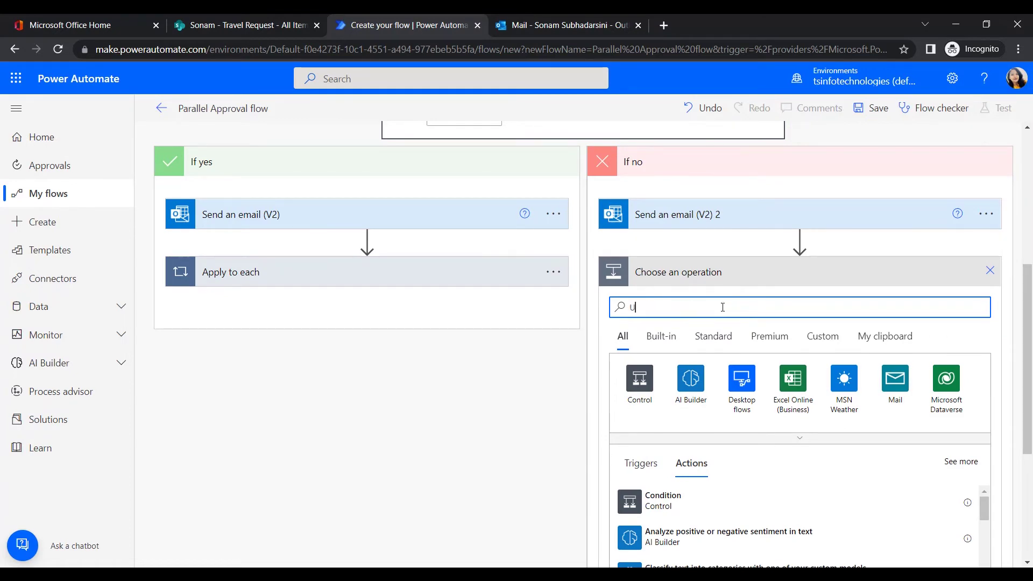
{"action": "type", "text": "date it"}
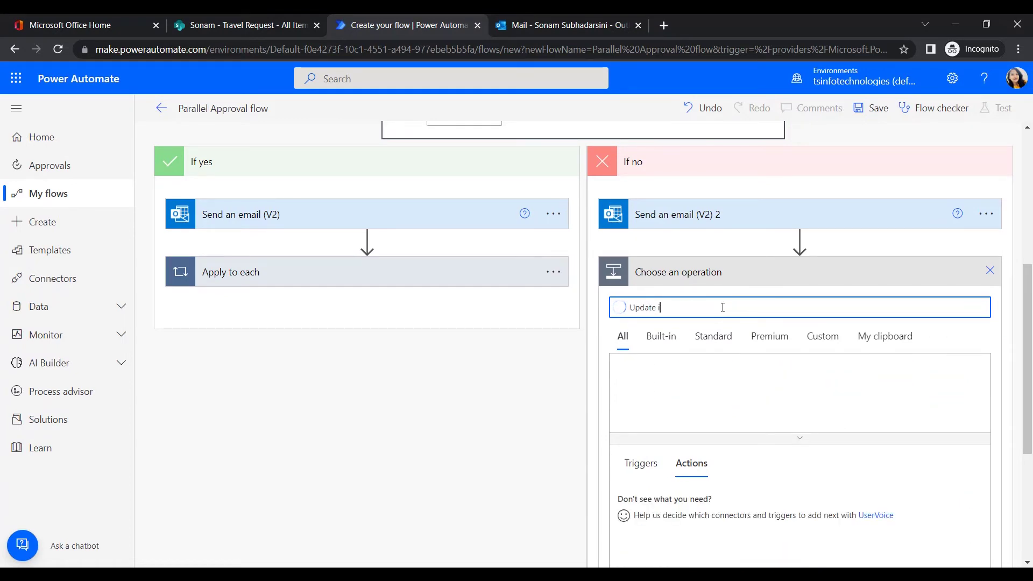
{"action": "left_click", "coordinate": [753, 325]}
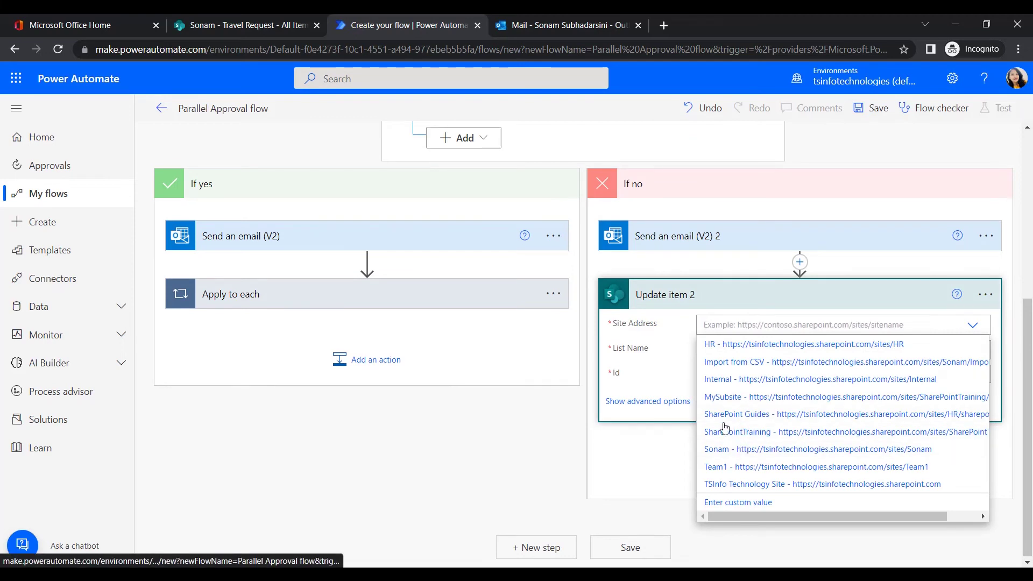
{"action": "left_click", "coordinate": [741, 446]}
{"action": "left_click", "coordinate": [715, 349]}
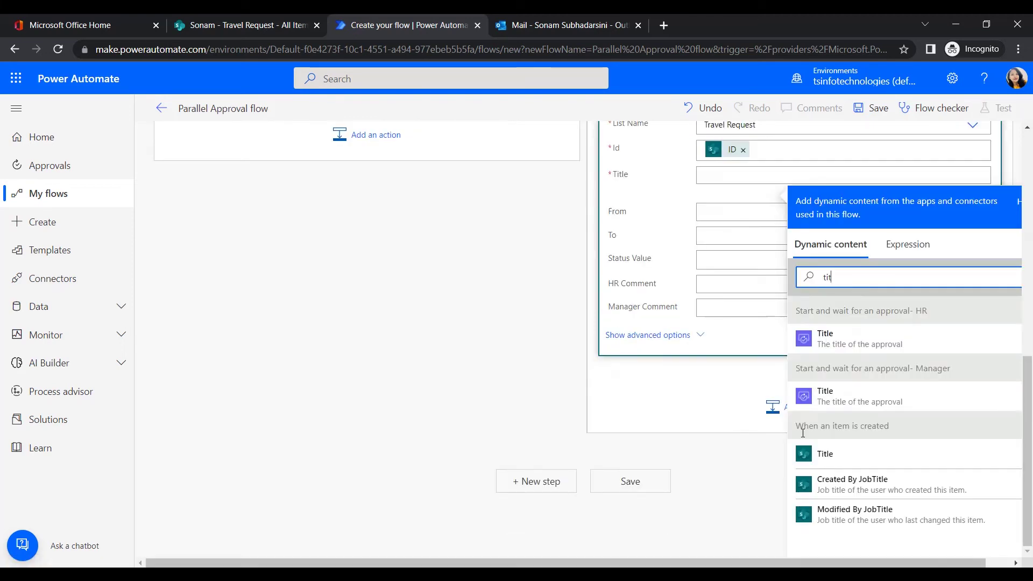
- Fill the If no Update item's Title with the created item's Title and set Status Value to Rejected
{"action": "left_click", "coordinate": [825, 457]}
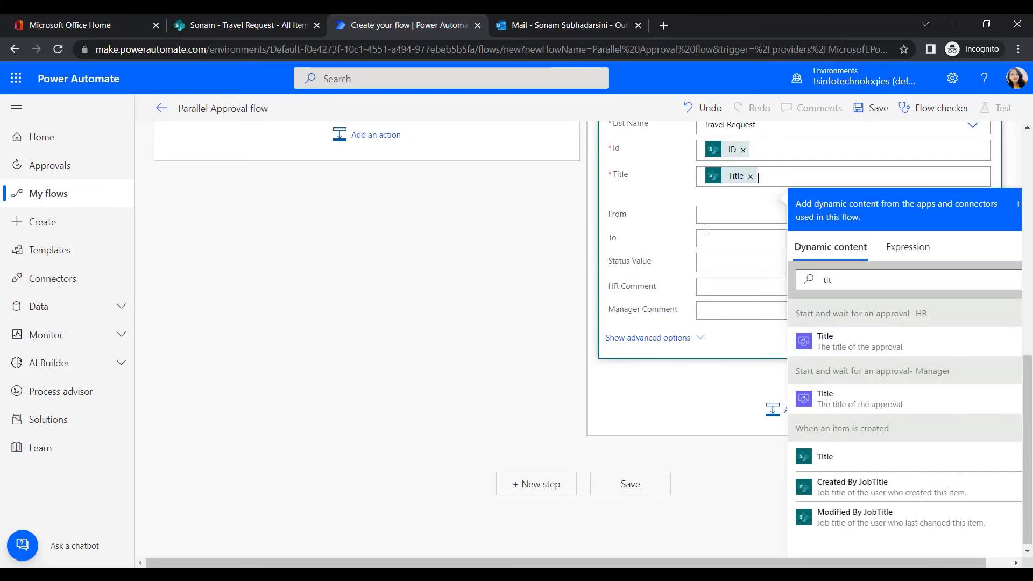
{"action": "left_click", "coordinate": [655, 261]}
{"action": "left_click", "coordinate": [724, 332]}
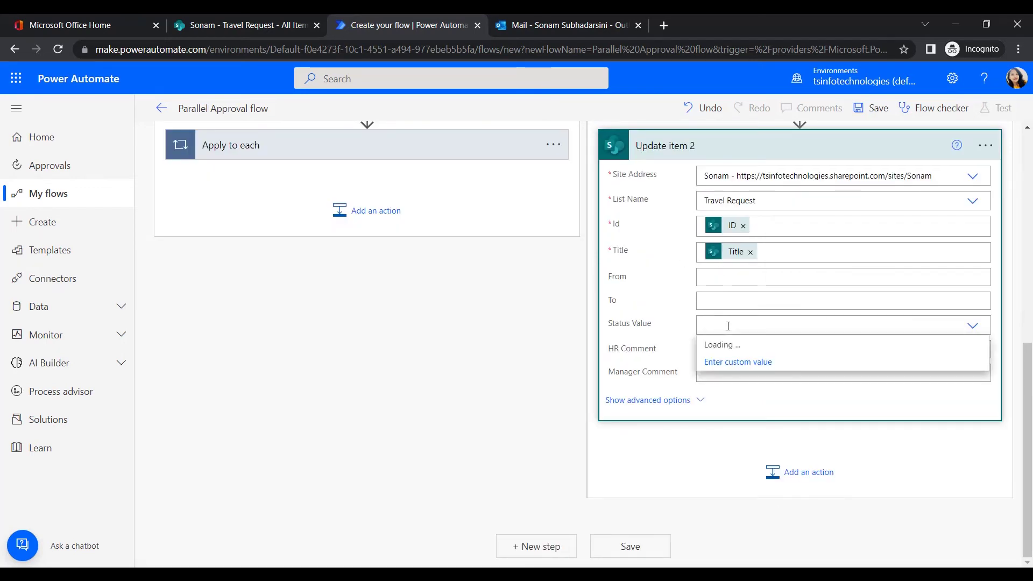
{"action": "left_click", "coordinate": [725, 359]}
- Set the If no Update item's HR Comment to the Responses Comments from the HR approval
{"action": "left_click", "coordinate": [726, 350]}
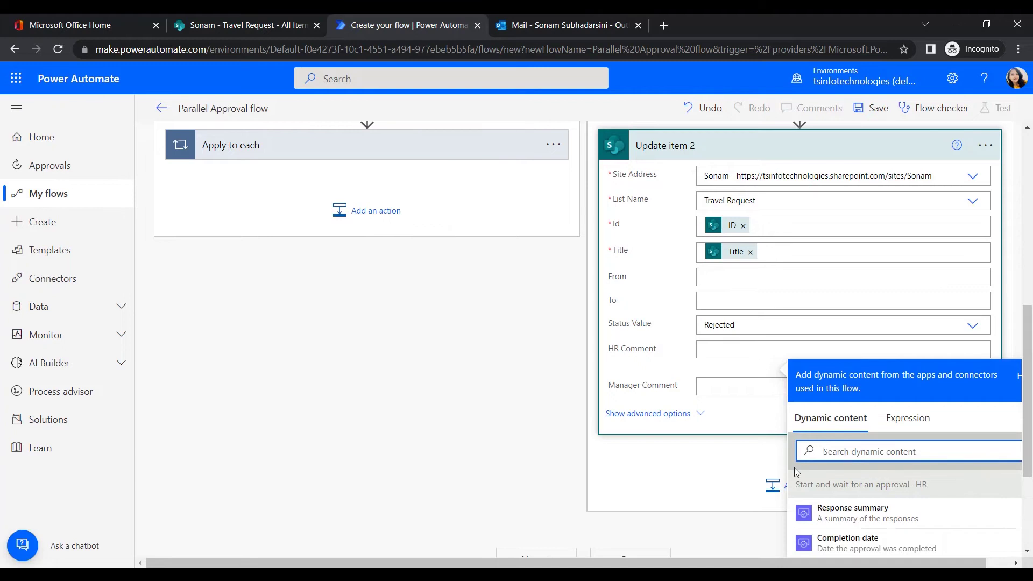
{"action": "type", "text": "Hr"}
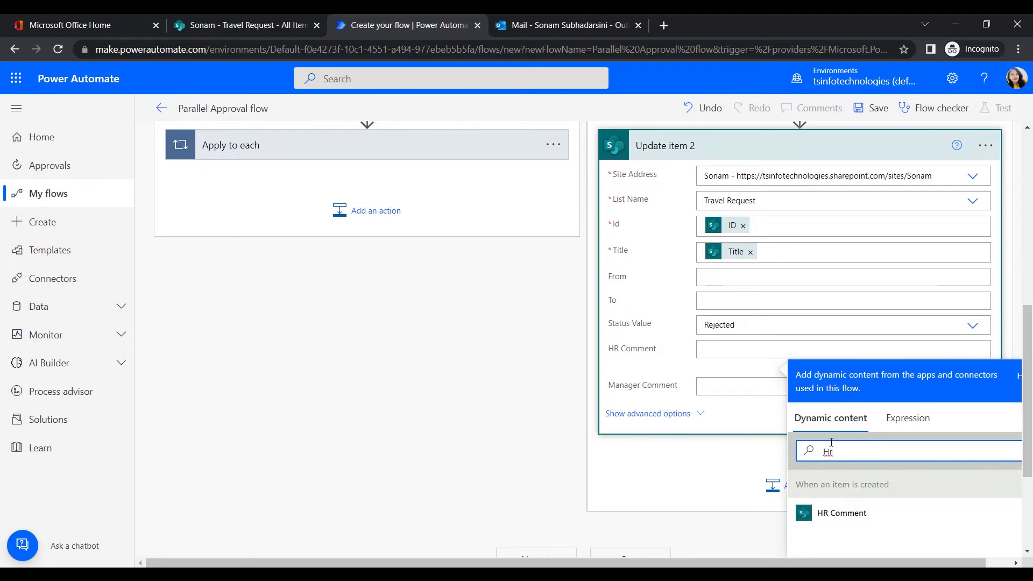
{"action": "key", "text": "BackSpace"}
{"action": "key", "text": "BackSpace"}
{"action": "type", "text": "Comm"}
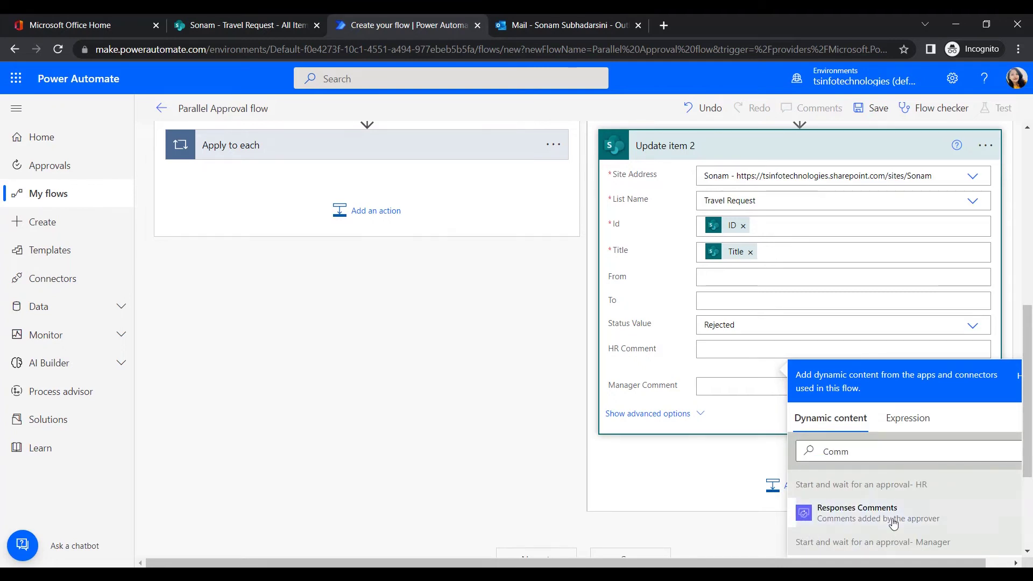
{"action": "left_click", "coordinate": [857, 512]}
{"action": "left_click", "coordinate": [700, 320]}
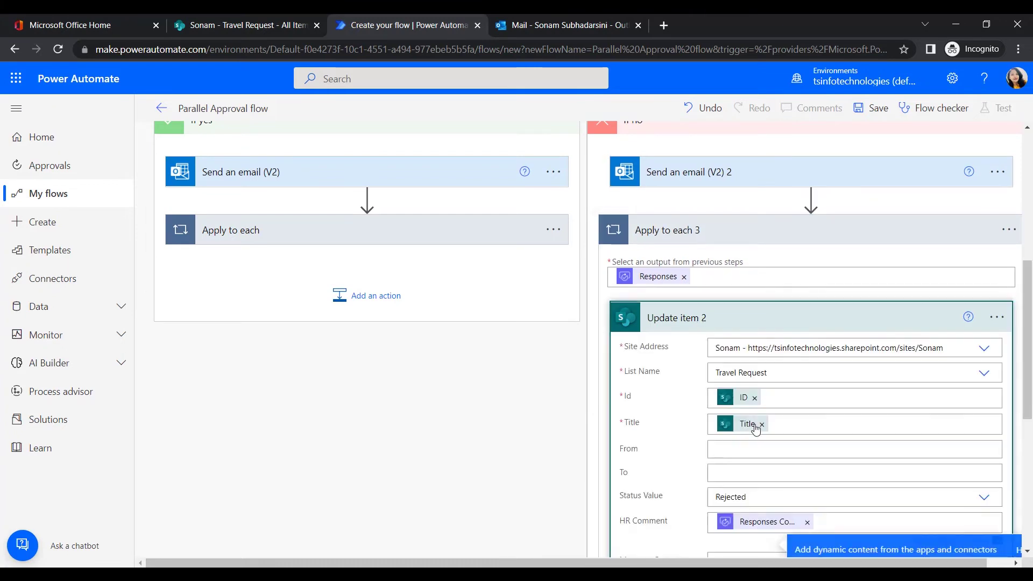
{"action": "scroll", "coordinate": [737, 346], "scroll_direction": "down", "scroll_amount": 5}
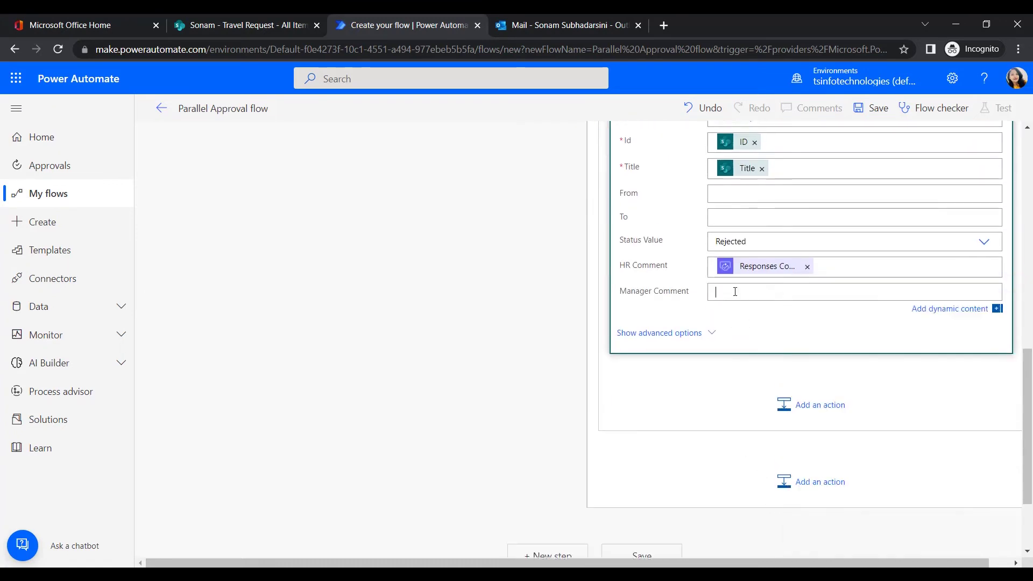
- Save the Parallel Approval flow after checking its branches, and start a manual test run
{"action": "scroll", "coordinate": [861, 312], "scroll_direction": "up", "scroll_amount": 2}
{"action": "scroll", "coordinate": [774, 332], "scroll_direction": "up", "scroll_amount": 6}
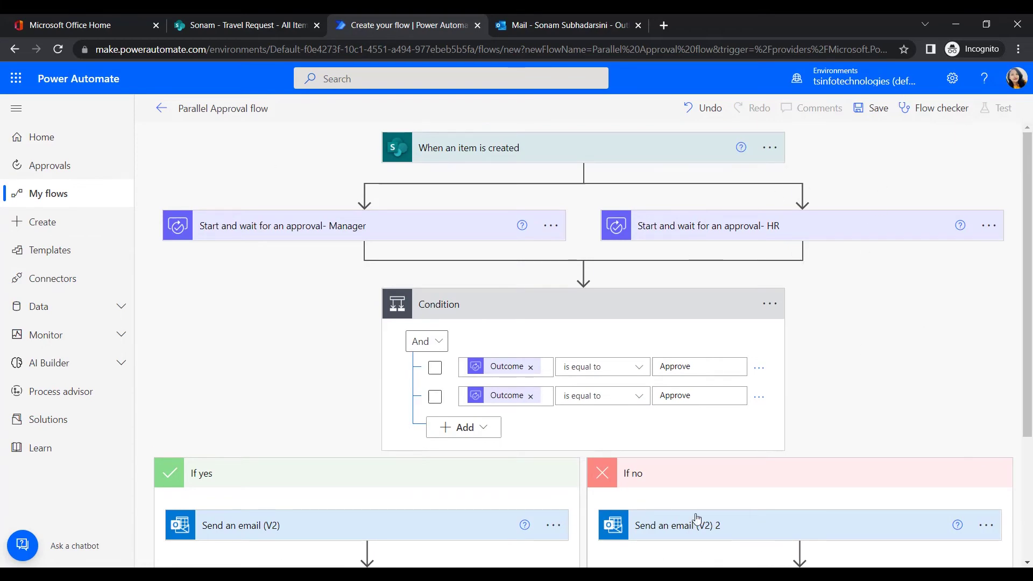
{"action": "scroll", "coordinate": [726, 429], "scroll_direction": "down", "scroll_amount": 3}
{"action": "scroll", "coordinate": [709, 443], "scroll_direction": "up", "scroll_amount": 3}
{"action": "scroll", "coordinate": [710, 442], "scroll_direction": "down", "scroll_amount": 3}
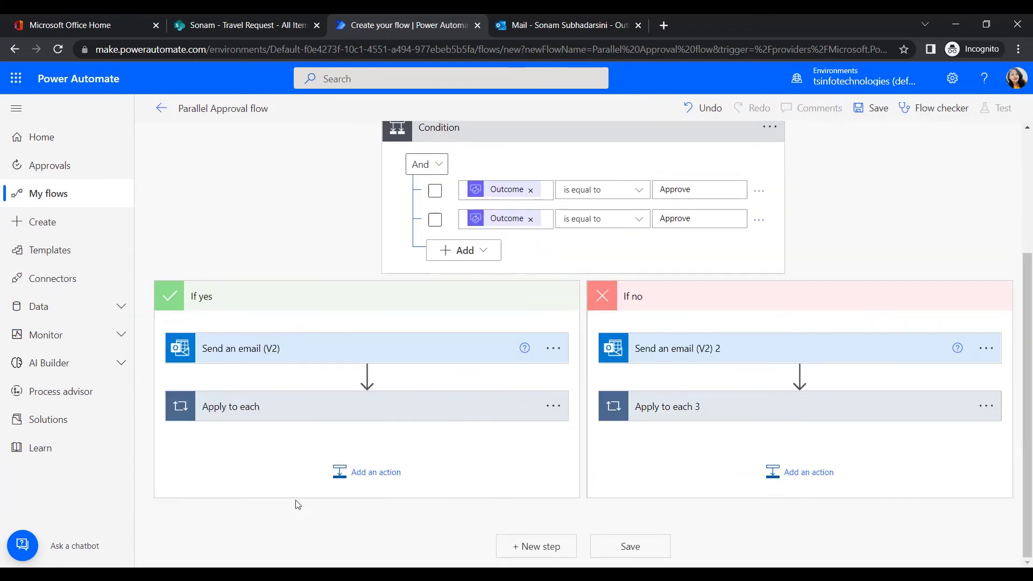
{"action": "left_click", "coordinate": [296, 409]}
{"action": "scroll", "coordinate": [626, 450], "scroll_direction": "up", "scroll_amount": 3}
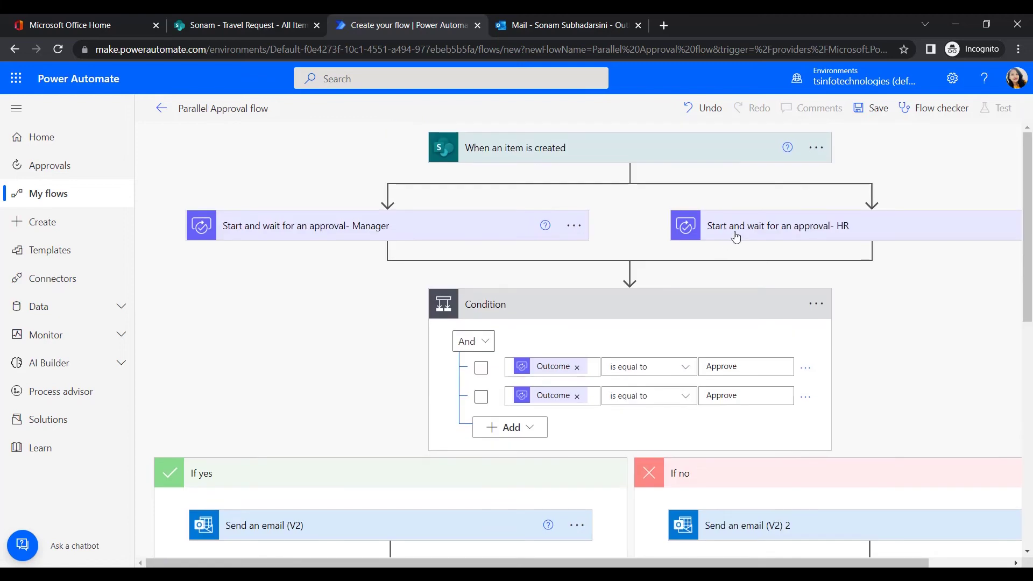
{"action": "key", "text": "ctrl+s"}
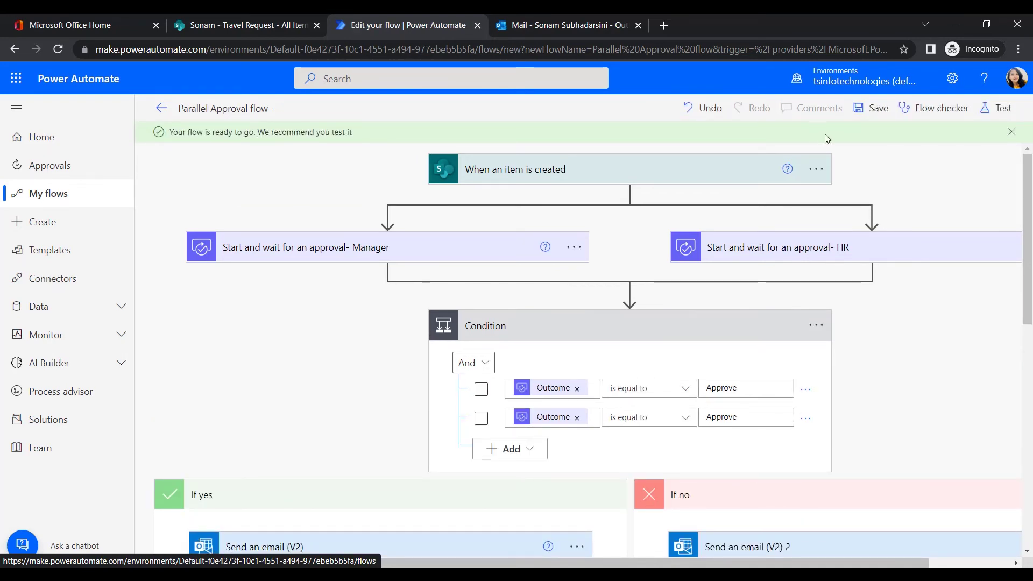
{"action": "left_click", "coordinate": [980, 112]}
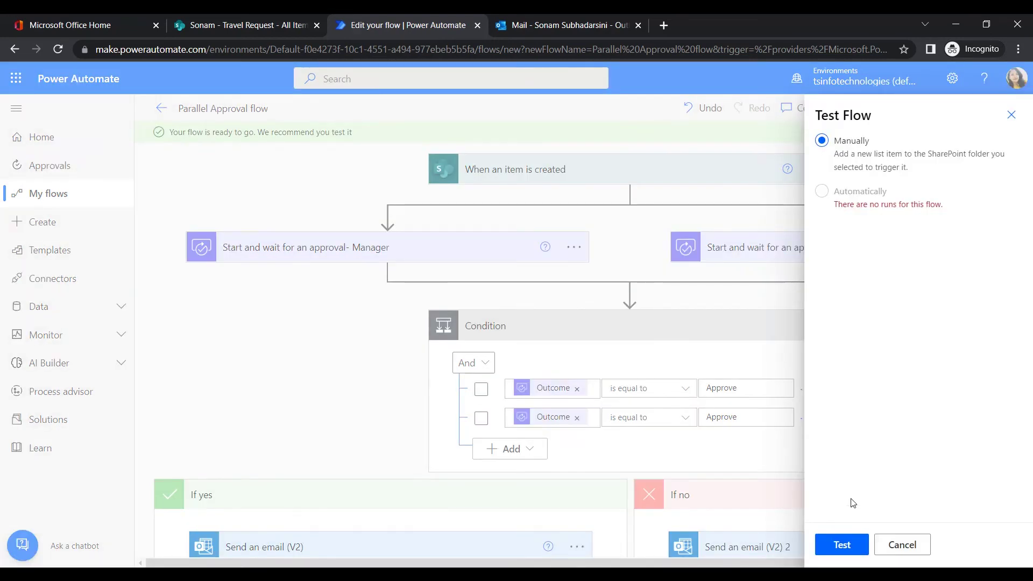
{"action": "left_click", "coordinate": [842, 544]}
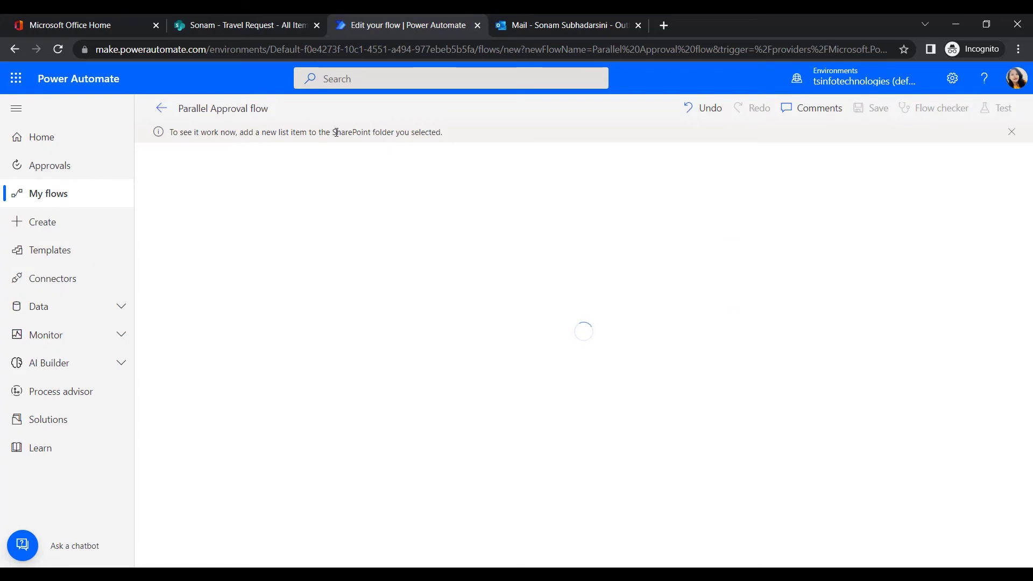
- In SharePoint's Travel Request list, add the item "New Branch Office visit" from 9/13/2022 to 9/15/2022 in grid view
{"action": "left_click", "coordinate": [237, 26]}
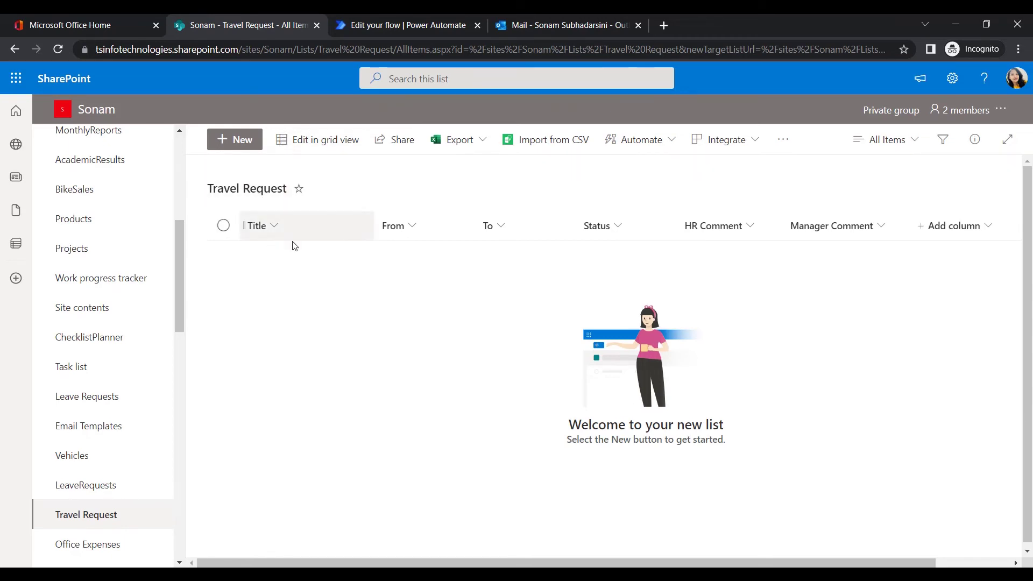
{"action": "left_click", "coordinate": [301, 141]}
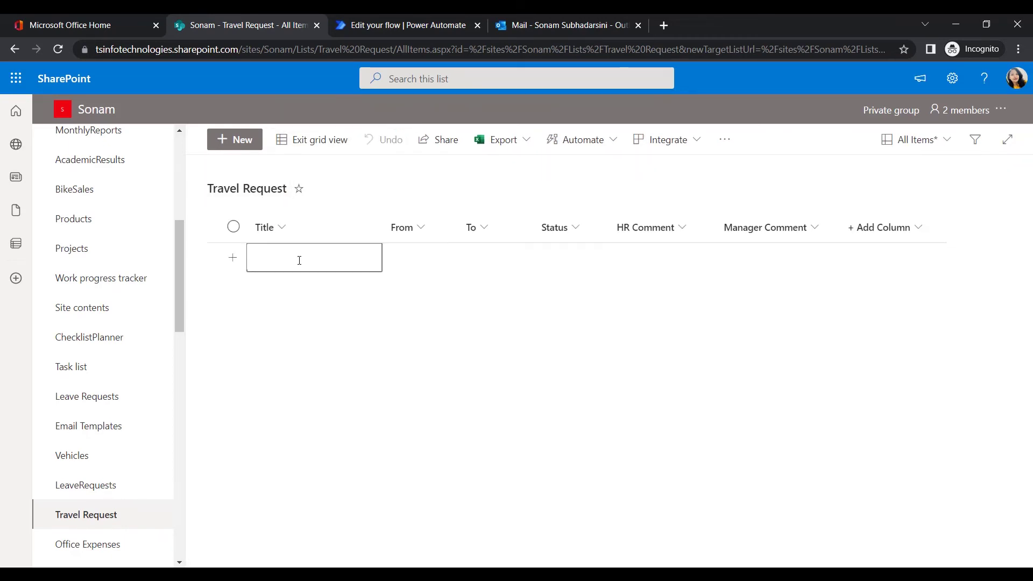
{"action": "type", "text": "New Branch Office visit"}
{"action": "left_click", "coordinate": [413, 268]}
{"action": "left_click", "coordinate": [469, 260]}
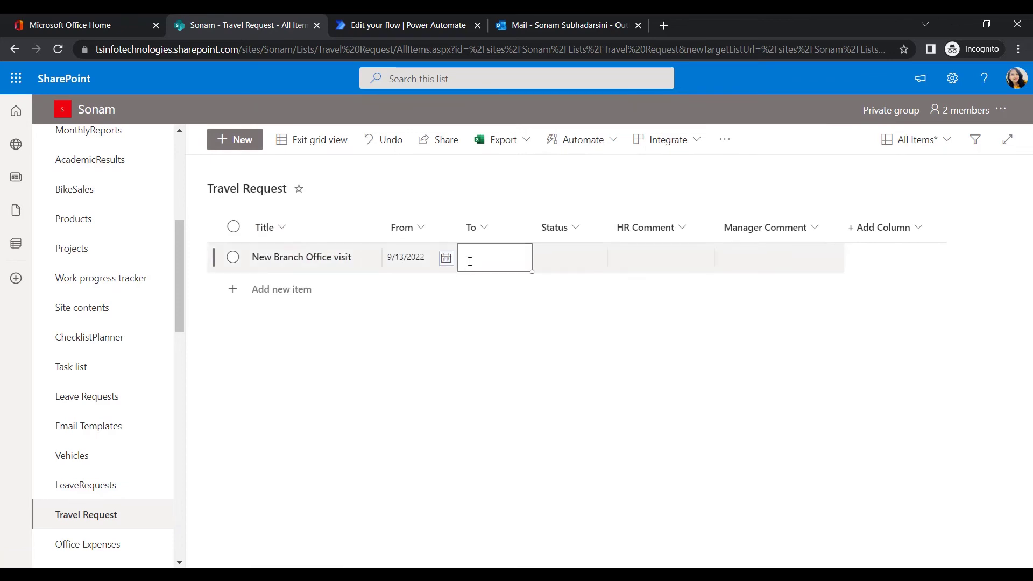
{"action": "left_click", "coordinate": [484, 352]}
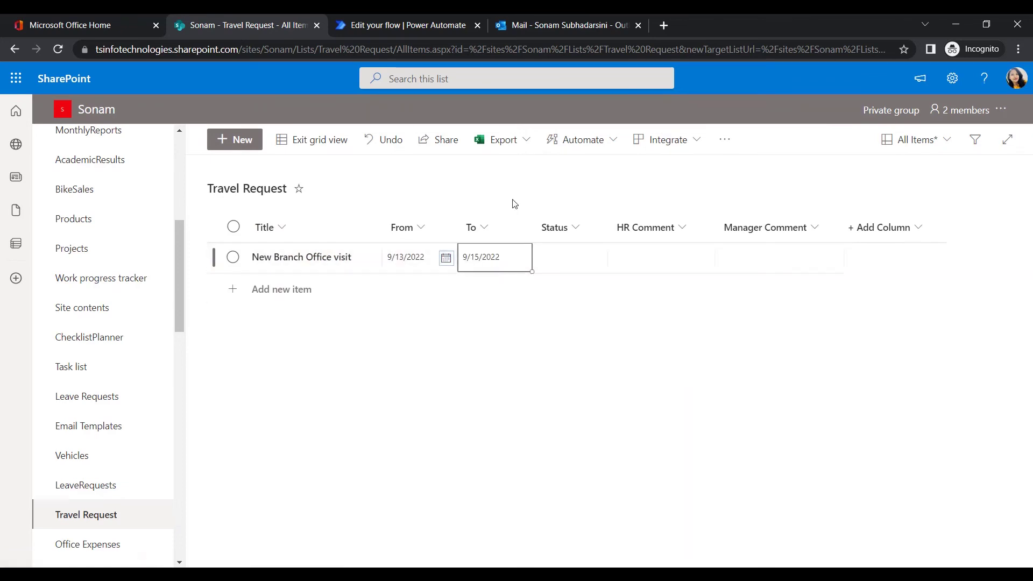
{"action": "left_click", "coordinate": [309, 140]}
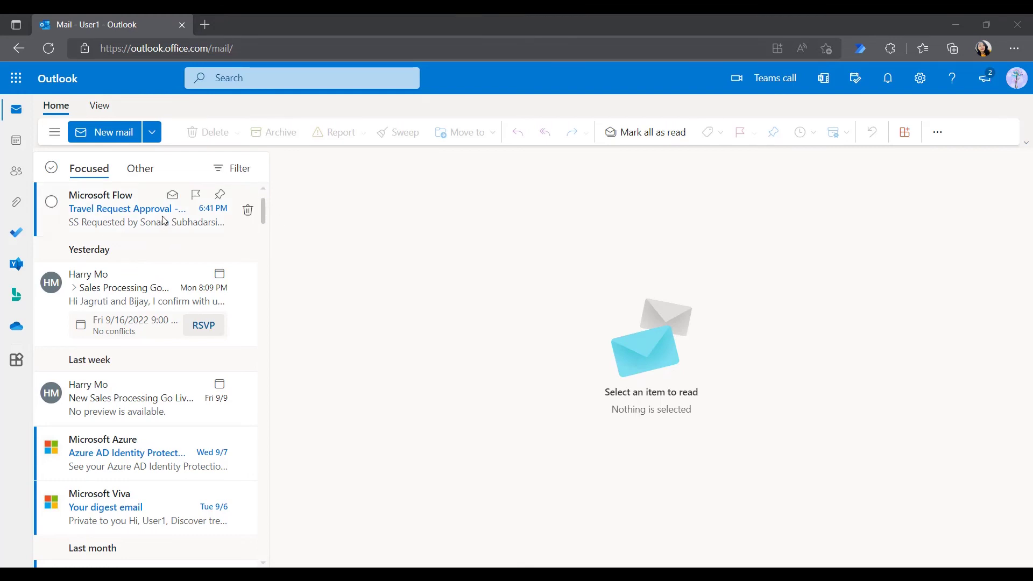
- In the HR approver's Outlook mailbox, approve the New Branch Office visit request with the comment "Done. But wait for the final approval"
{"action": "left_click", "coordinate": [241, 236]}
{"action": "mouse_move", "coordinate": [460, 381]}
{"action": "left_mouse_down"}
{"action": "mouse_move", "coordinate": [459, 359]}
{"action": "mouse_move", "coordinate": [468, 384]}
{"action": "left_mouse_up"}
{"action": "mouse_move", "coordinate": [541, 396]}
{"action": "left_mouse_down"}
{"action": "mouse_move", "coordinate": [462, 356]}
{"action": "mouse_move", "coordinate": [461, 337]}
{"action": "left_mouse_up"}
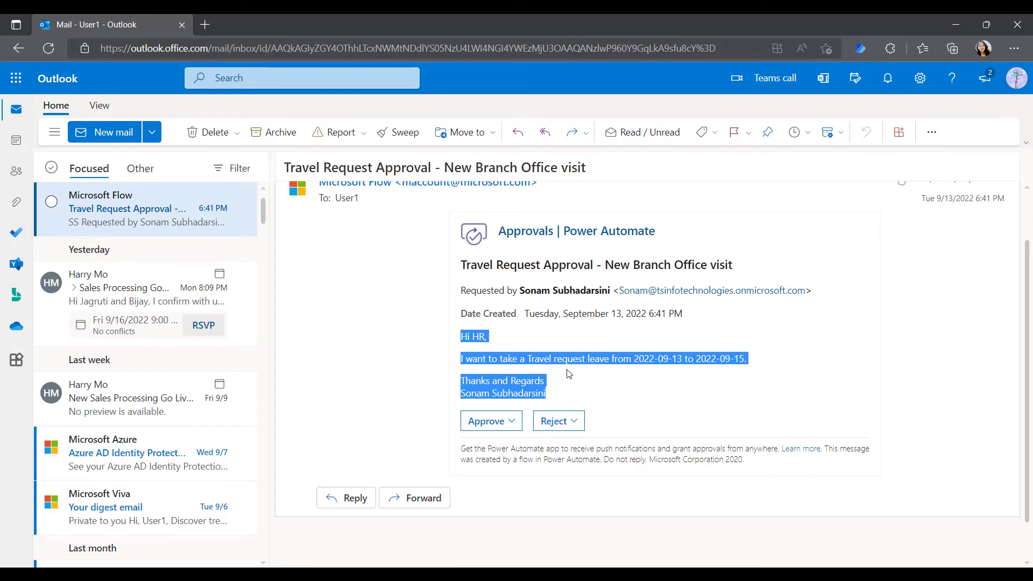
{"action": "left_click", "coordinate": [492, 365]}
{"action": "left_click", "coordinate": [511, 428]}
{"action": "left_click", "coordinate": [500, 332]}
{"action": "type", "text": "Approved"}
{"action": "key", "text": "ctrl+a"}
{"action": "type", "text": "Done. But wait for the final approval"}
{"action": "left_click", "coordinate": [483, 371]}
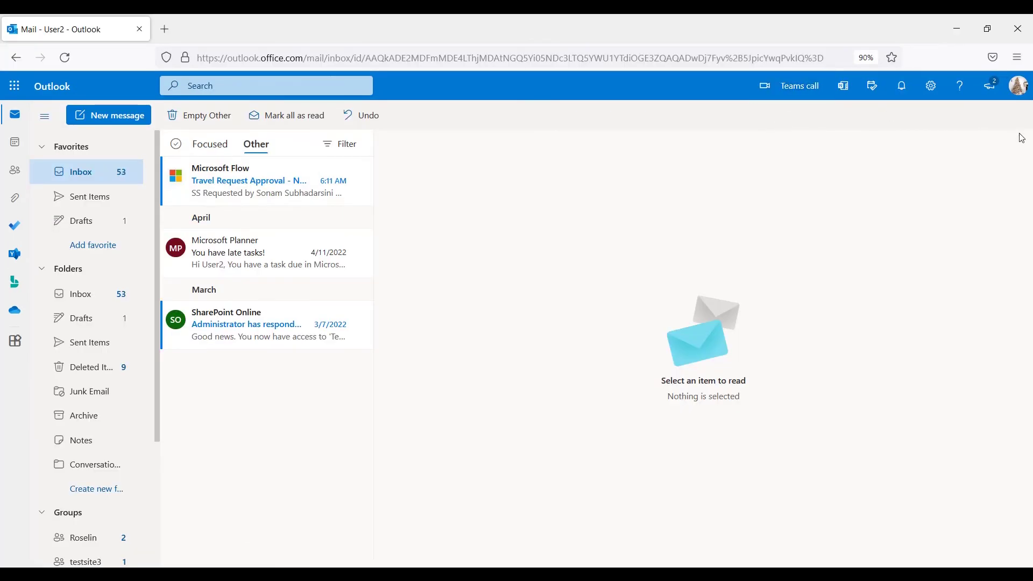
- In the manager's Outlook mailbox, approve the New Branch Office visit request with the comment "Yes. You can go."
{"action": "left_click", "coordinate": [352, 181]}
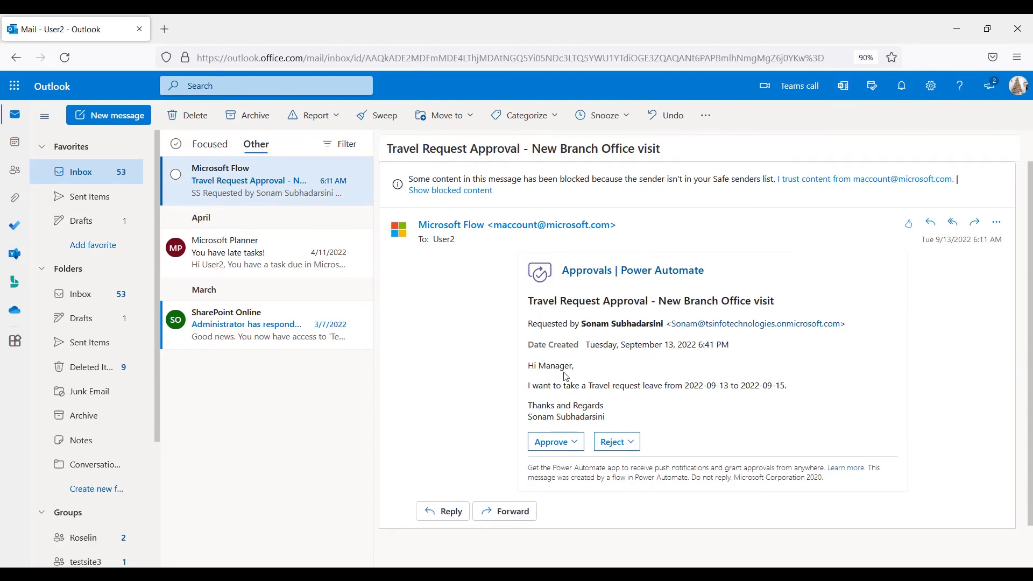
{"action": "left_click", "coordinate": [554, 445]}
{"action": "left_click", "coordinate": [560, 338]}
{"action": "type", "text": "Yes. You can go."}
{"action": "left_click", "coordinate": [547, 388]}
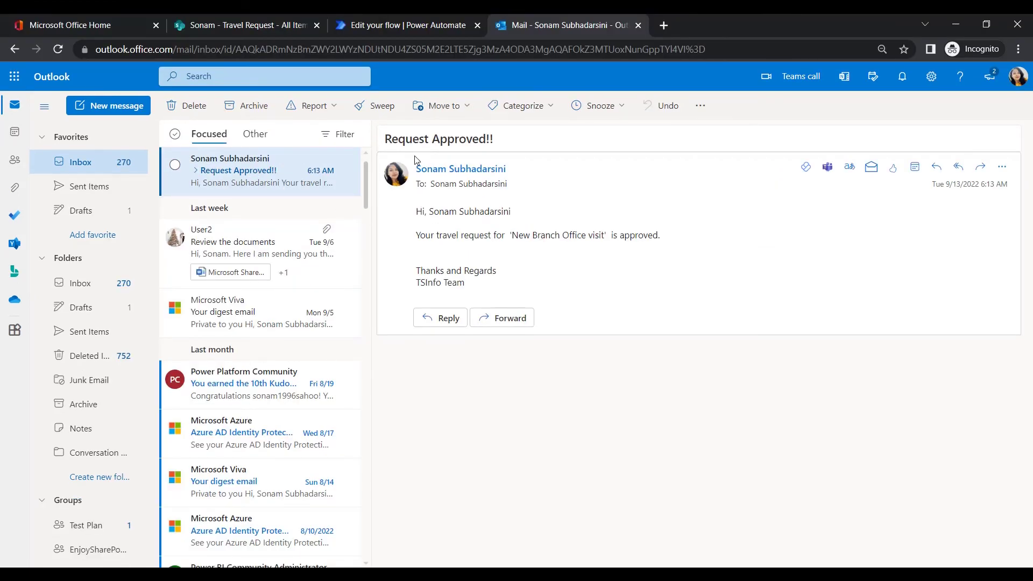
- Check the approval notification in the requester's Outlook mailbox and return to the Travel Request list in SharePoint
{"action": "left_click_drag", "start_coordinate": [491, 139], "coordinate": [384, 139]}
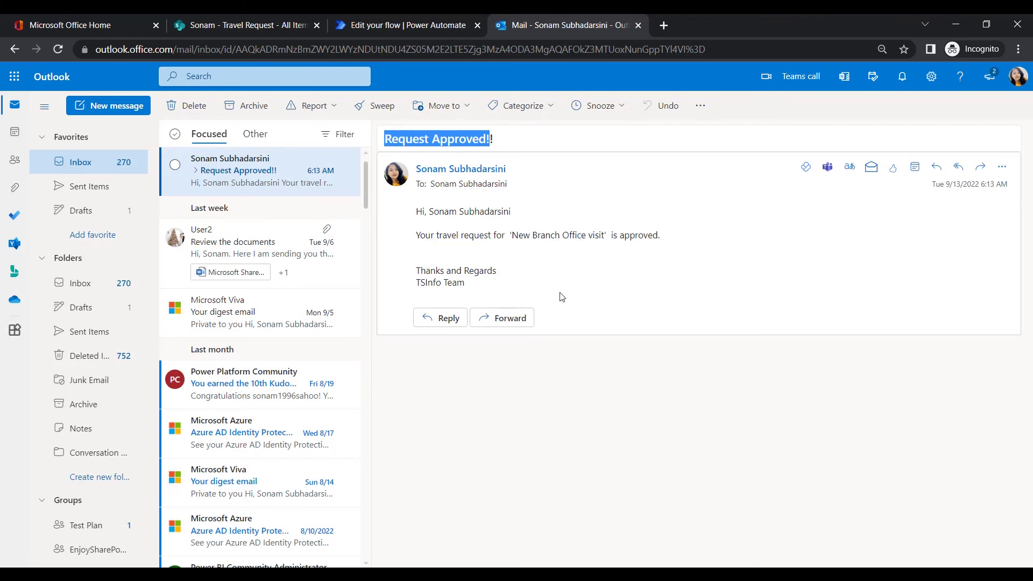
{"action": "mouse_move", "coordinate": [328, 161]}
{"action": "left_click", "coordinate": [231, 16]}
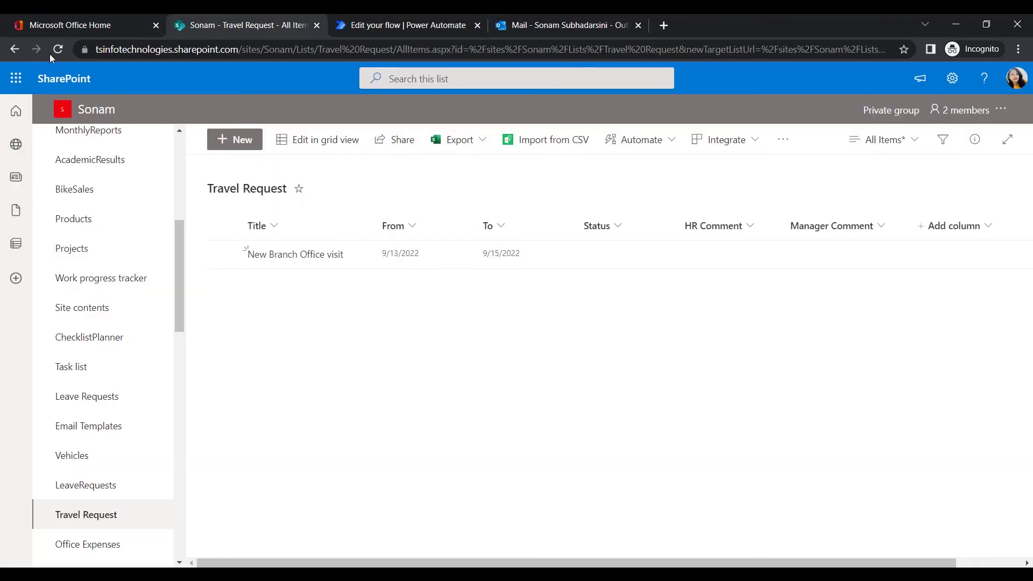